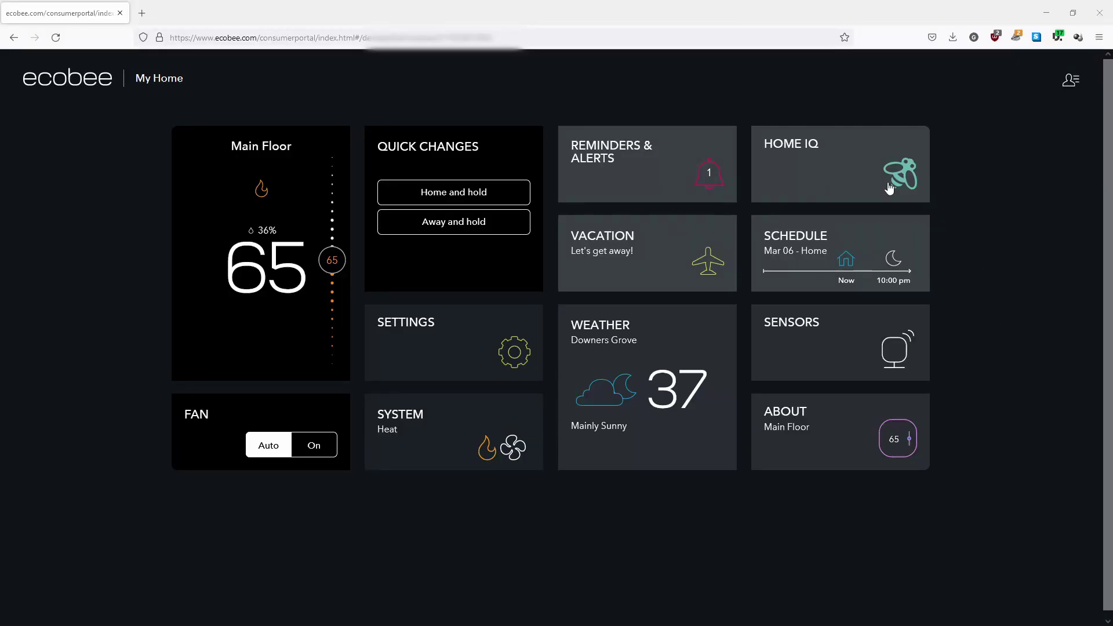
# - Go to the ecobee Home IQ System Monitor's Download Data page
pyautogui.click(890, 188)
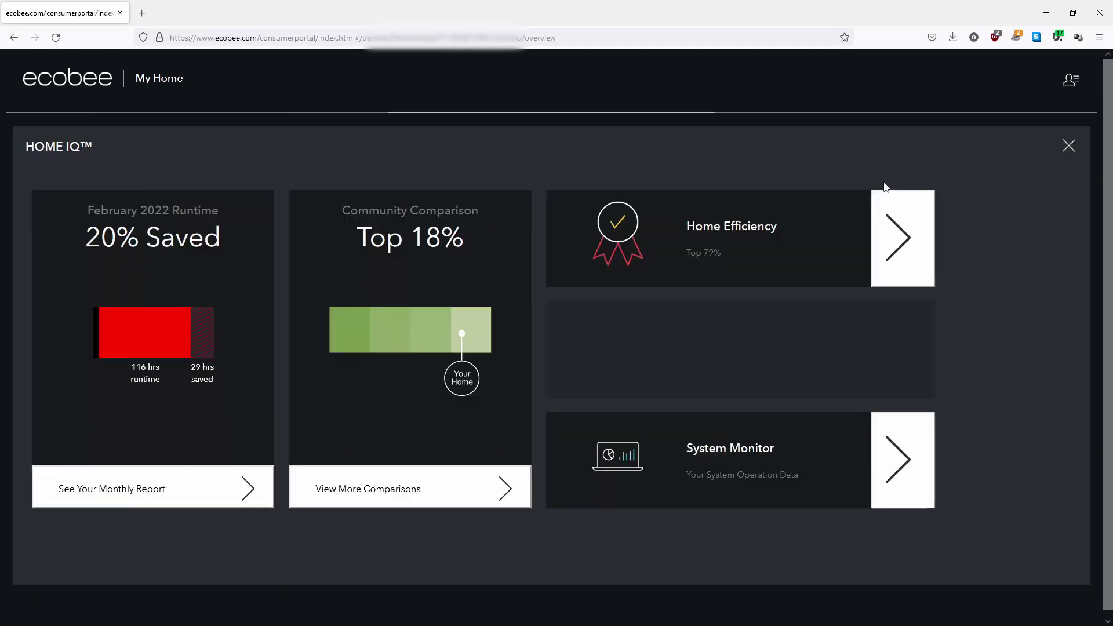
pyautogui.click(915, 458)
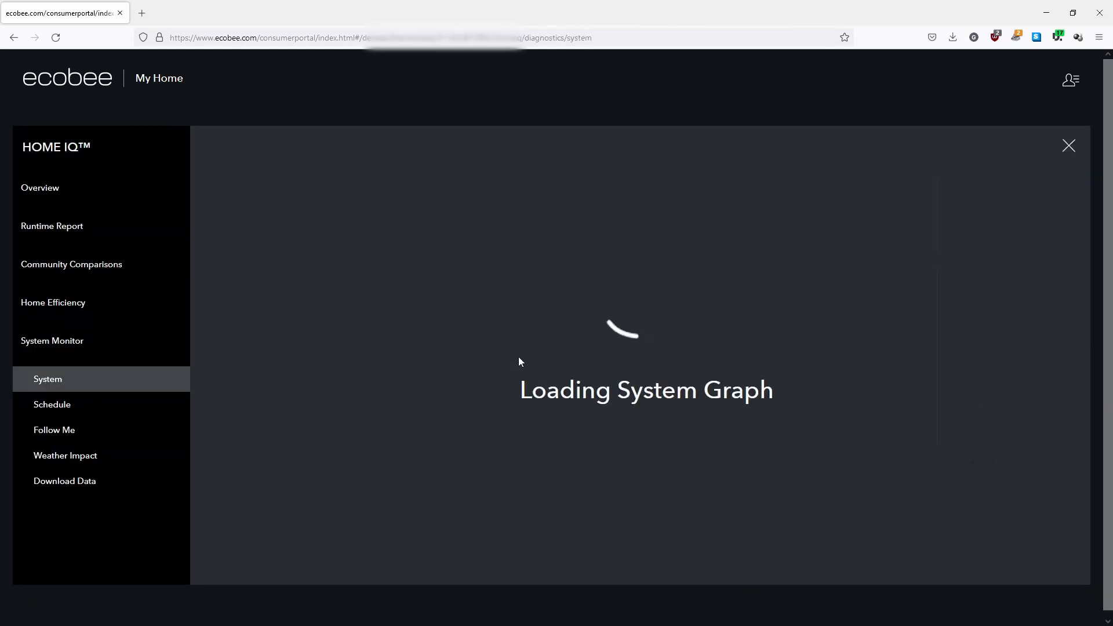
pyautogui.click(80, 490)
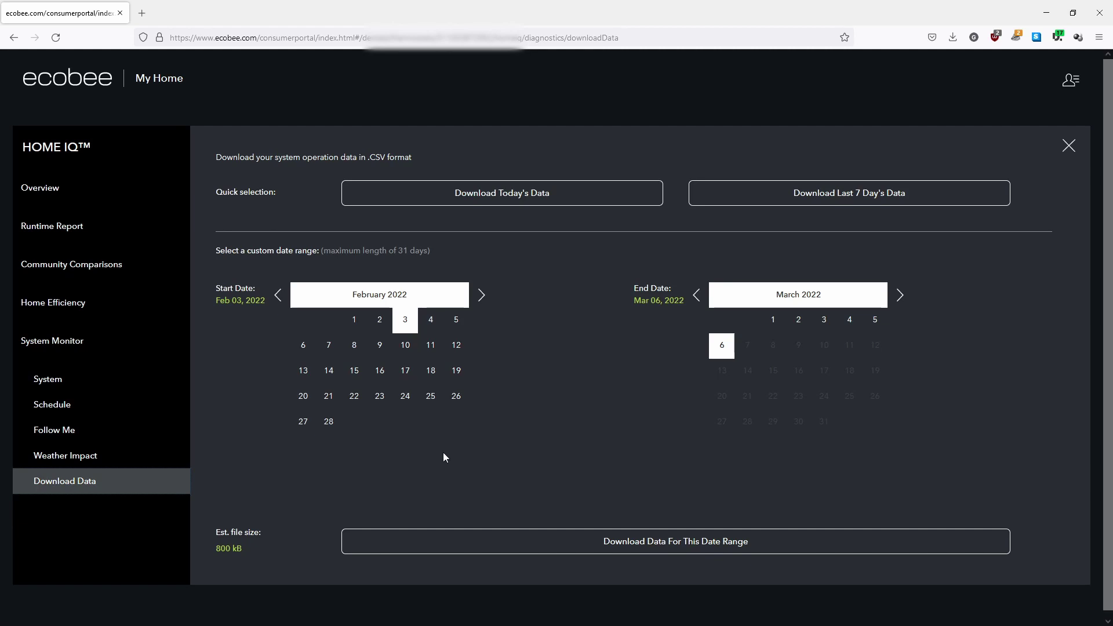
# - Download and save the December 6–31, 2020 thermostat data CSV
pyautogui.doubleClick(278, 297)
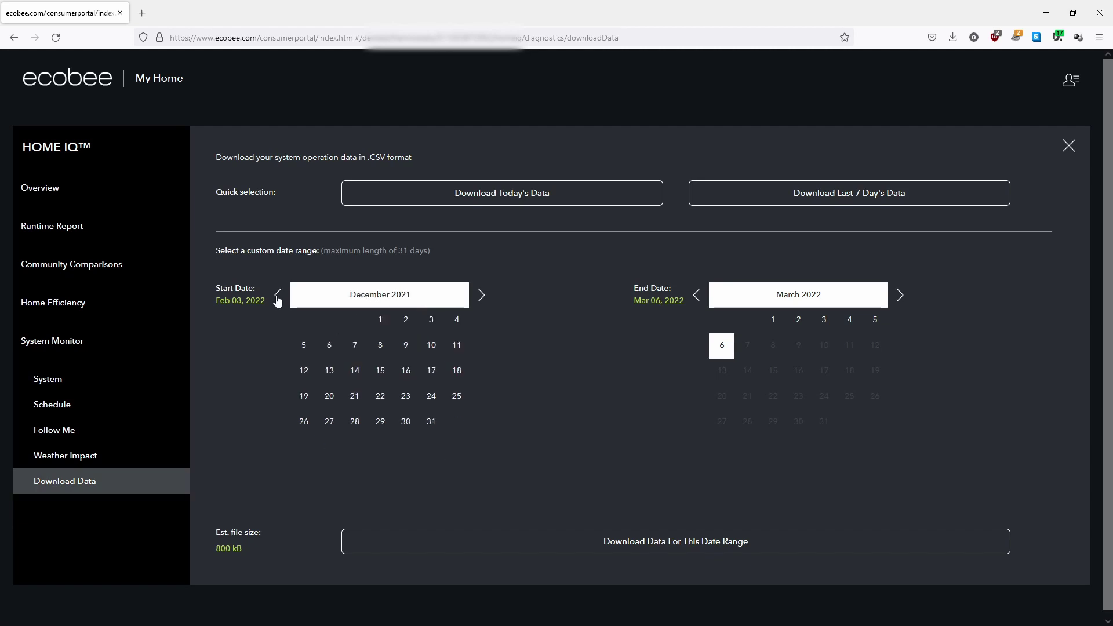
pyautogui.tripleClick(278, 297)
pyautogui.click(278, 297)
pyautogui.tripleClick(278, 297)
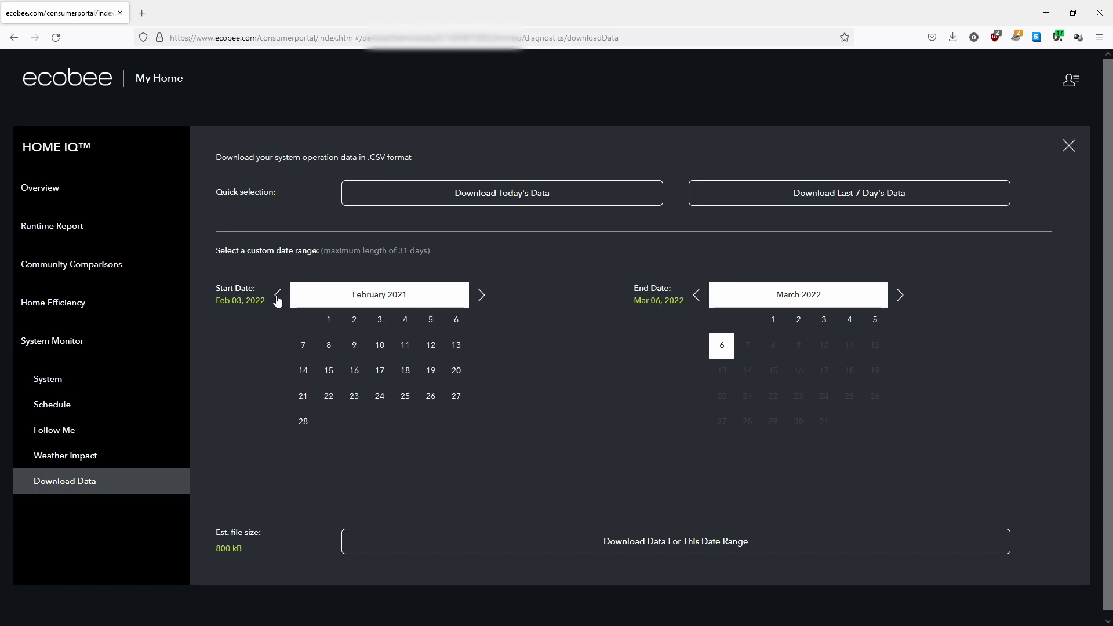
pyautogui.doubleClick(277, 297)
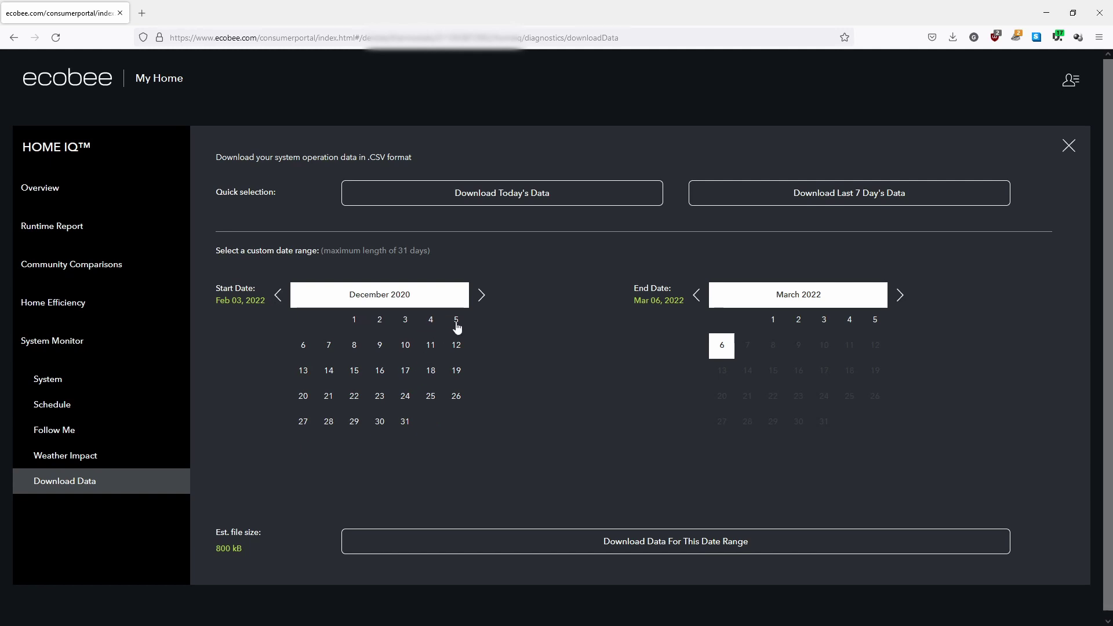
pyautogui.click(354, 324)
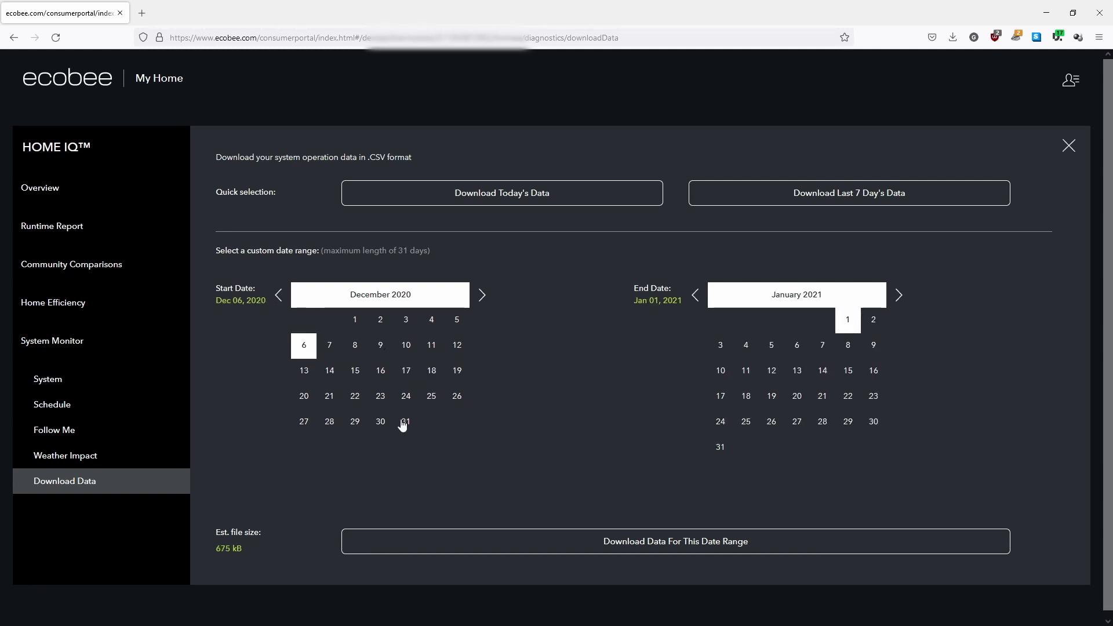
pyautogui.click(696, 296)
pyautogui.click(824, 421)
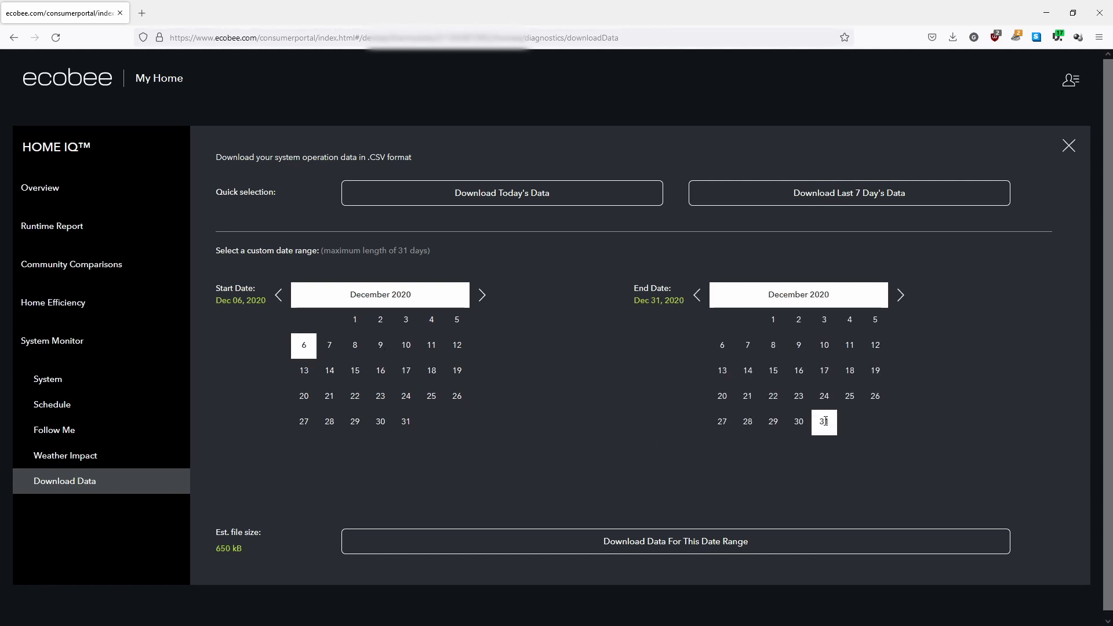
pyautogui.click(702, 550)
pyautogui.press('Down')
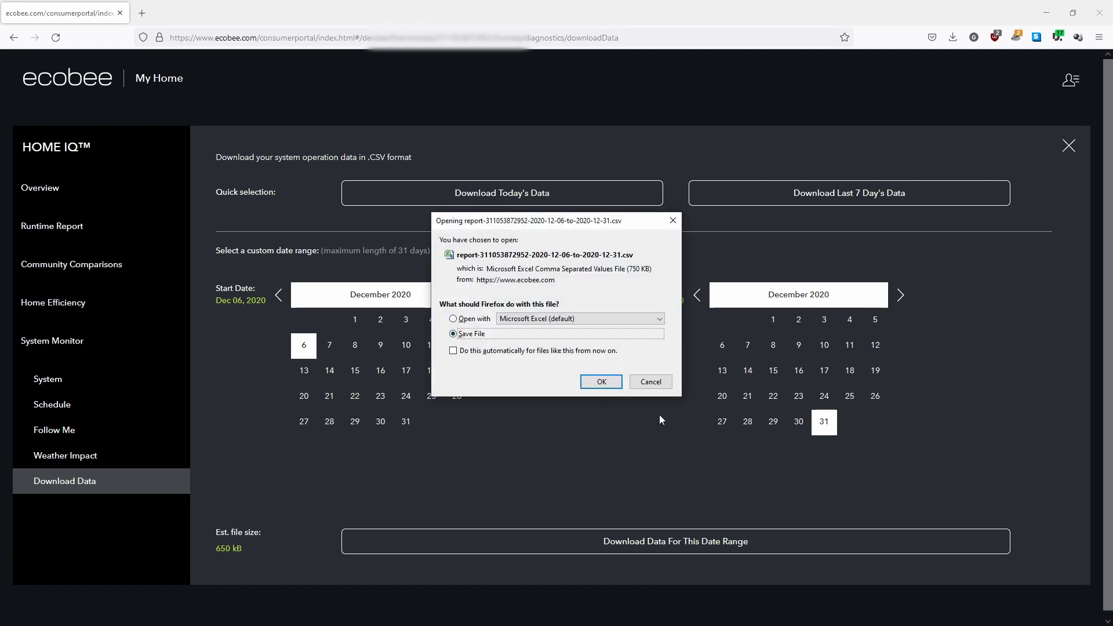
pyautogui.click(603, 382)
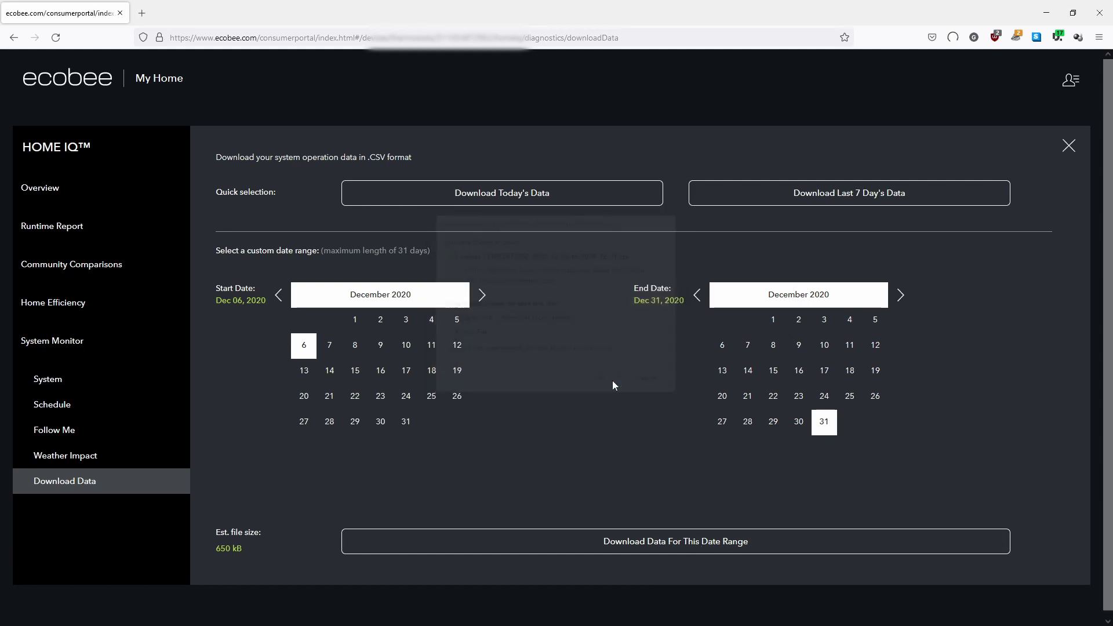
# - Download the January 2021 and February 2021 thermostat CSVs
pyautogui.click(482, 295)
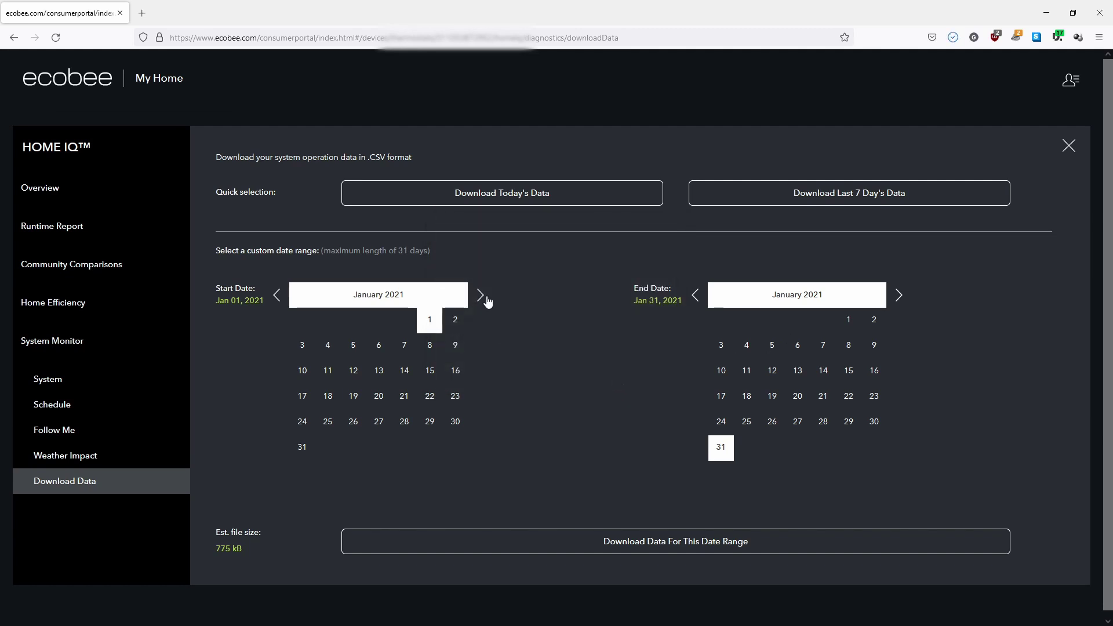
pyautogui.click(480, 295)
pyautogui.click(604, 382)
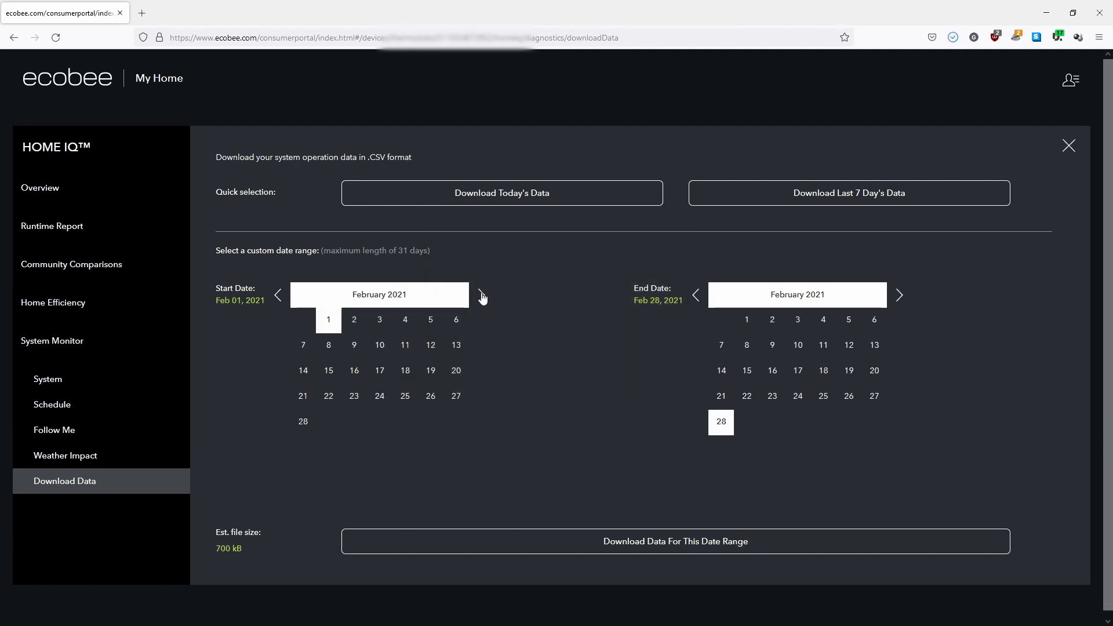
pyautogui.click(482, 295)
# - Download the December 2021, January 2022 and February 2022 thermostat CSVs
pyautogui.click(330, 346)
pyautogui.click(850, 422)
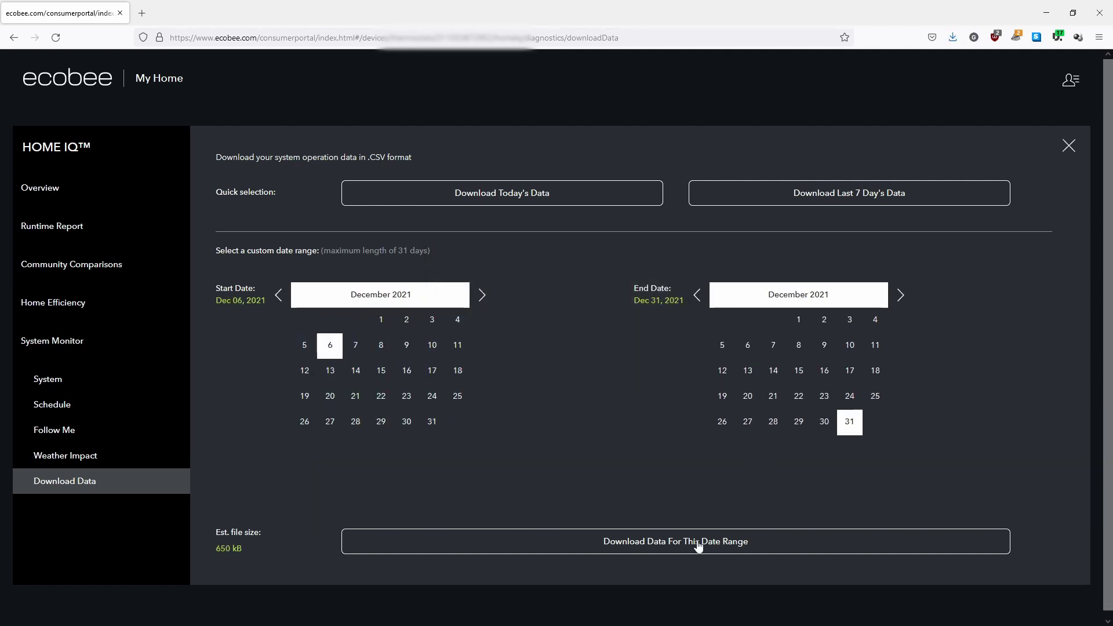
pyautogui.click(698, 546)
pyautogui.click(600, 381)
pyautogui.click(482, 296)
pyautogui.click(745, 448)
pyautogui.click(735, 545)
pyautogui.click(602, 380)
pyautogui.click(480, 296)
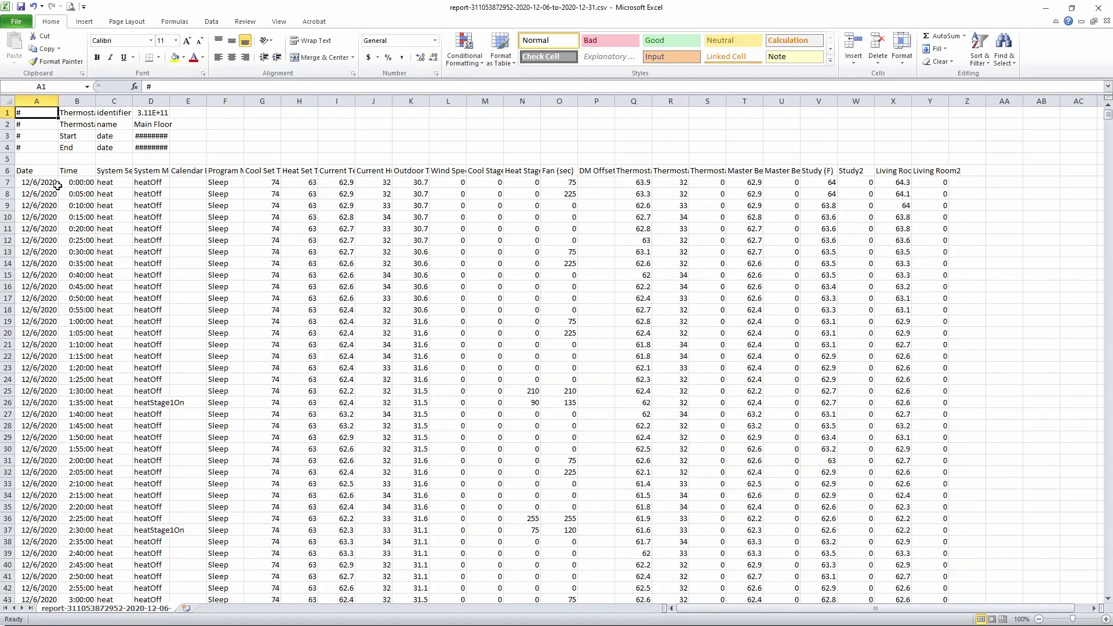
# - Select the first empty row below the December data
pyautogui.click(49, 186)
pyautogui.hotkey('ctrl', 'Down')
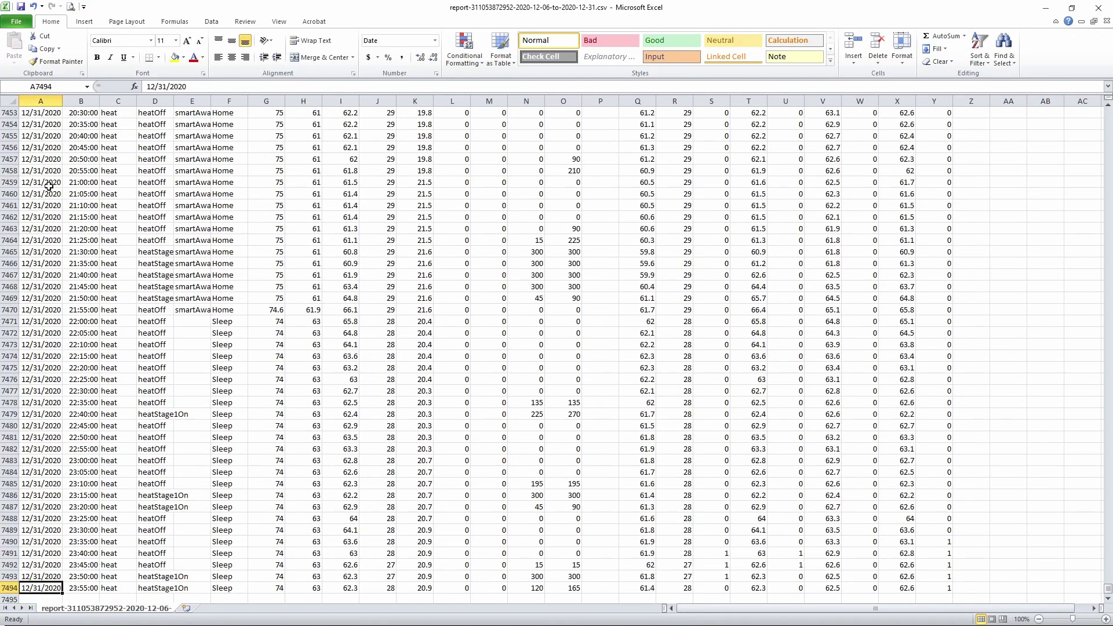
pyautogui.scroll(-1, 241, 368)
pyautogui.scroll(-3, 133, 441)
pyautogui.click(45, 459)
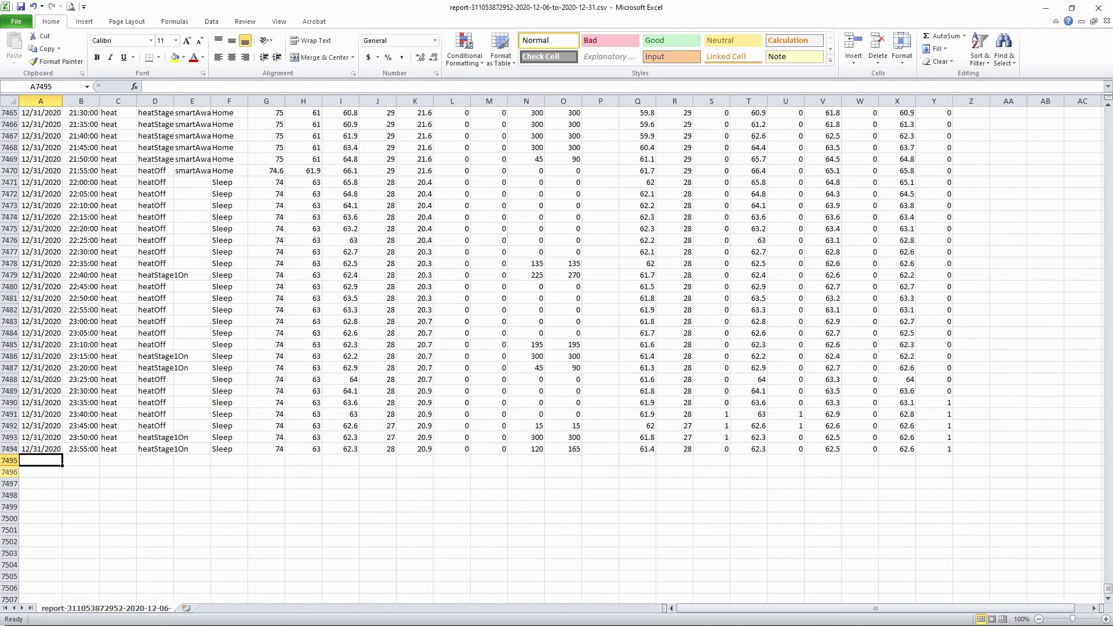
# - Append the January and February 2021 report data to the December workbook
pyautogui.hotkey('ctrl', 'o')
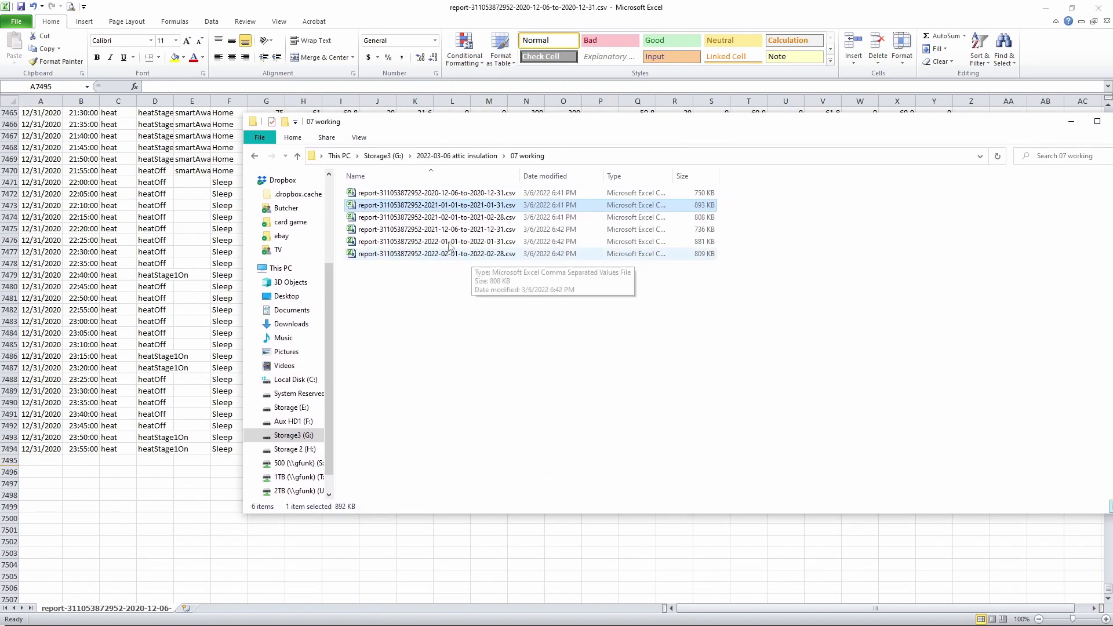
pyautogui.doubleClick(394, 191)
pyautogui.moveTo(35, 114); pyautogui.dragTo(285, 333)
pyautogui.hotkey('ctrl', 'c')
pyautogui.hotkey('ctrl', 'Tab')
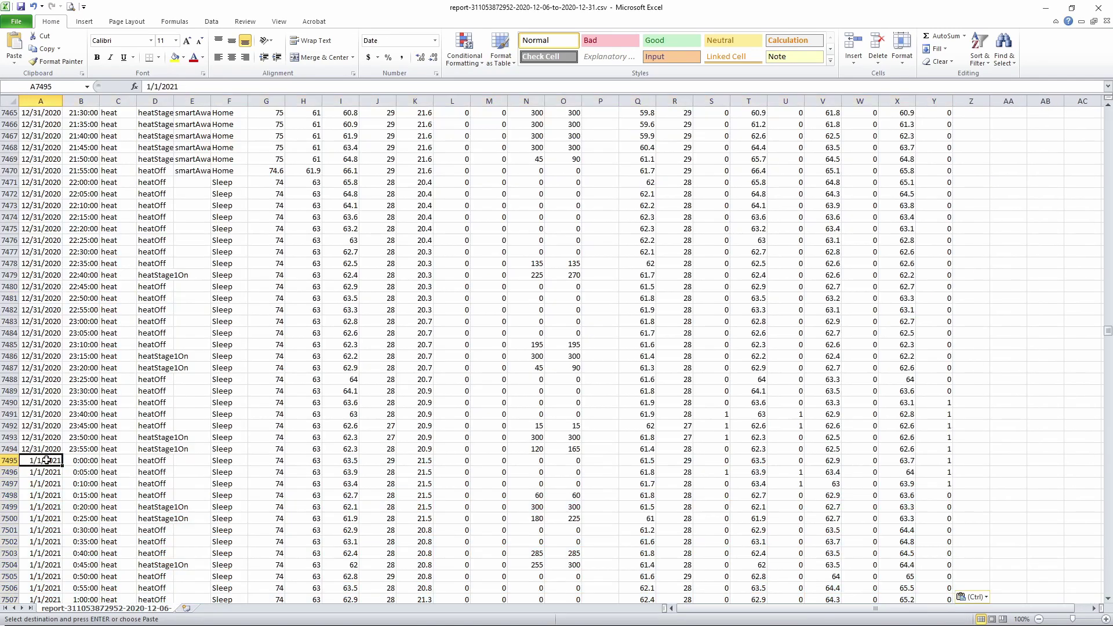
pyautogui.hotkey('ctrl', 'Tab')
pyautogui.click(36, 183)
pyautogui.hotkey('ctrl', 'Tab')
pyautogui.hotkey('ctrl', 'a')
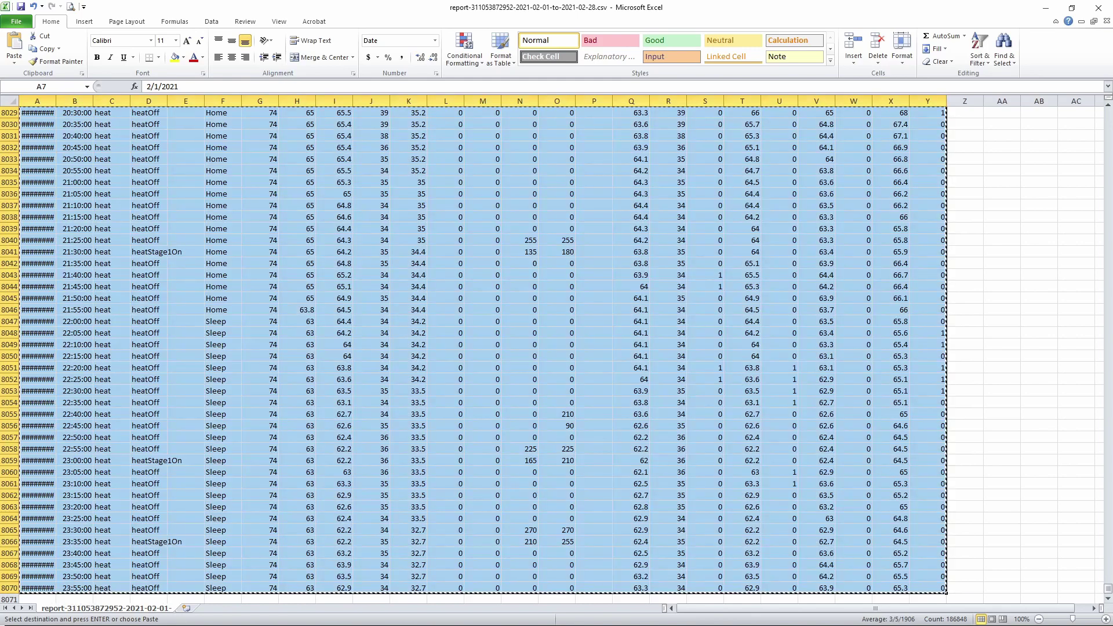
# - Save the combined data as the winter 2020 Excel workbook
pyautogui.hotkey('alt', 'f')
pyautogui.press('F12')
pyautogui.hotkey('ctrl', 'a')
pyautogui.write('winter 2020.csv')
pyautogui.press('Return')
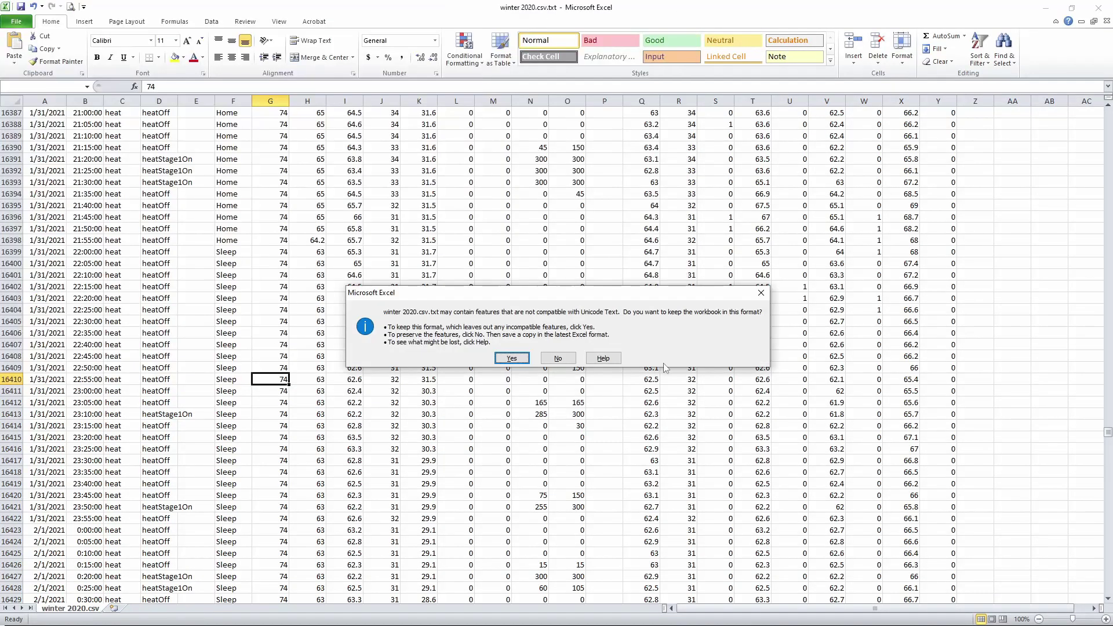
pyautogui.write('nwindter 2020')
pyautogui.press('Return')
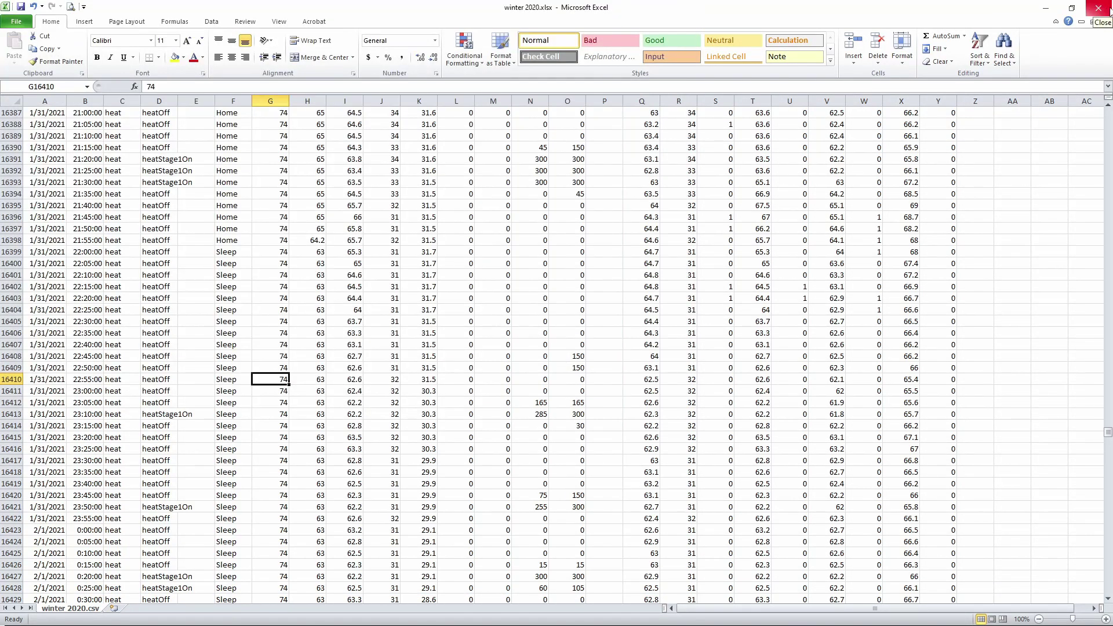
pyautogui.hotkey('alt', 'Tab')
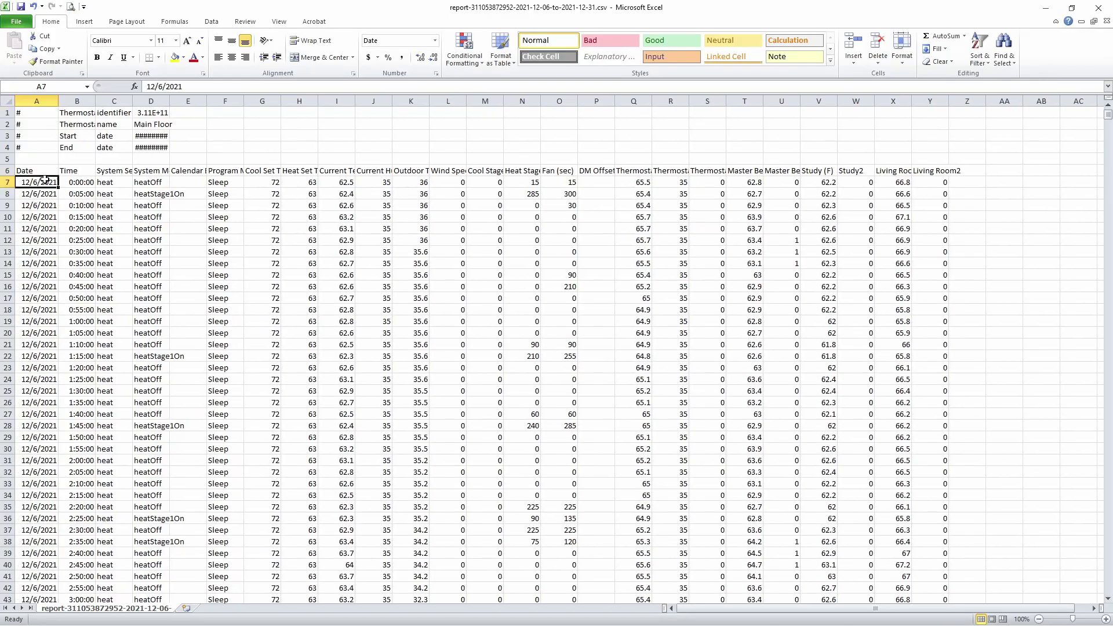
# - Copy the February 2022 data below January's in the winter workbook
pyautogui.hotkey('ctrl', 'Tab')
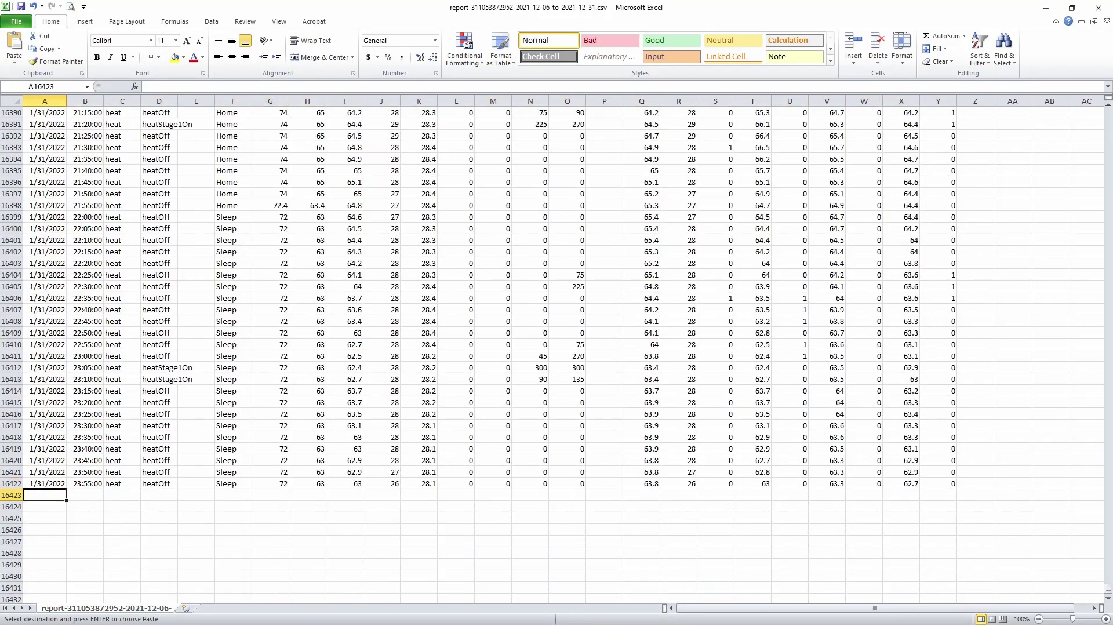
pyautogui.hotkey('ctrl', 'shift', 'End')
pyautogui.hotkey('ctrl', 'c')
pyautogui.hotkey('ctrl', 'Tab')
pyautogui.hotkey('ctrl', 'v')
pyautogui.hotkey('ctrl', 'Home')
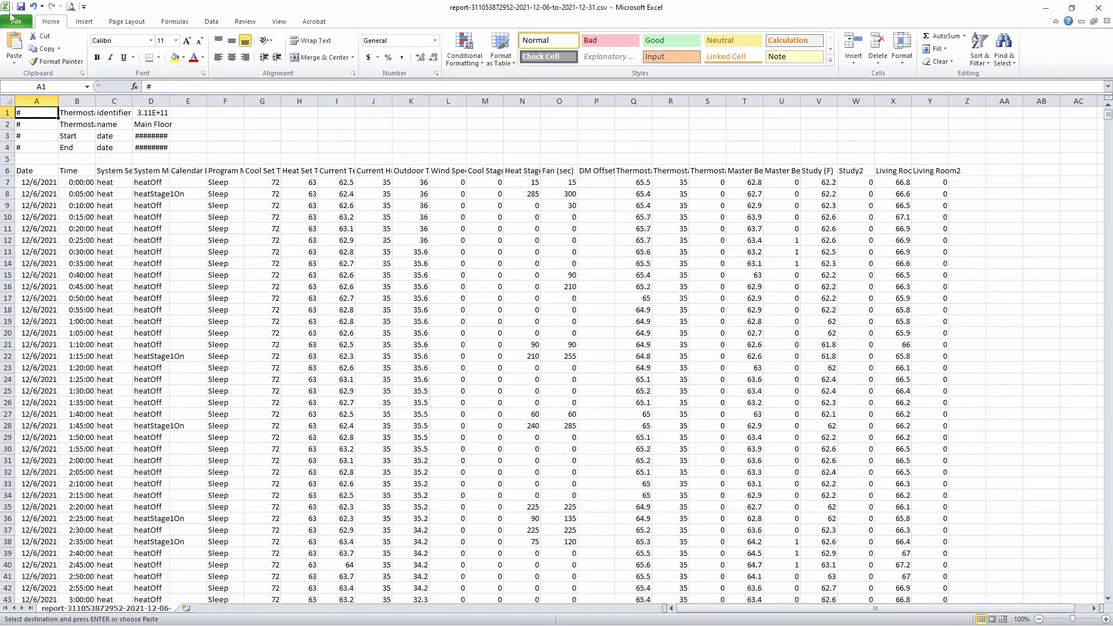
# - Save the workbook as winter 2021, close it, and return to winter 2020
pyautogui.press('F12')
pyautogui.press('BackSpace')
pyautogui.write('1')
pyautogui.press('Return')
pyautogui.hotkey('alt', 'F4')
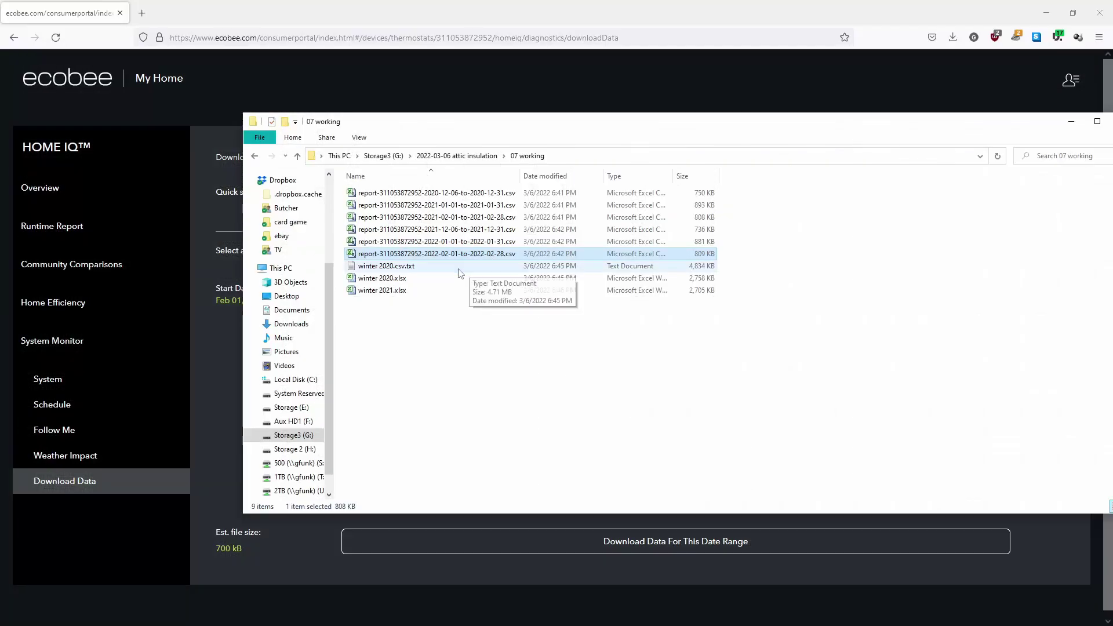
pyautogui.press('Delete')
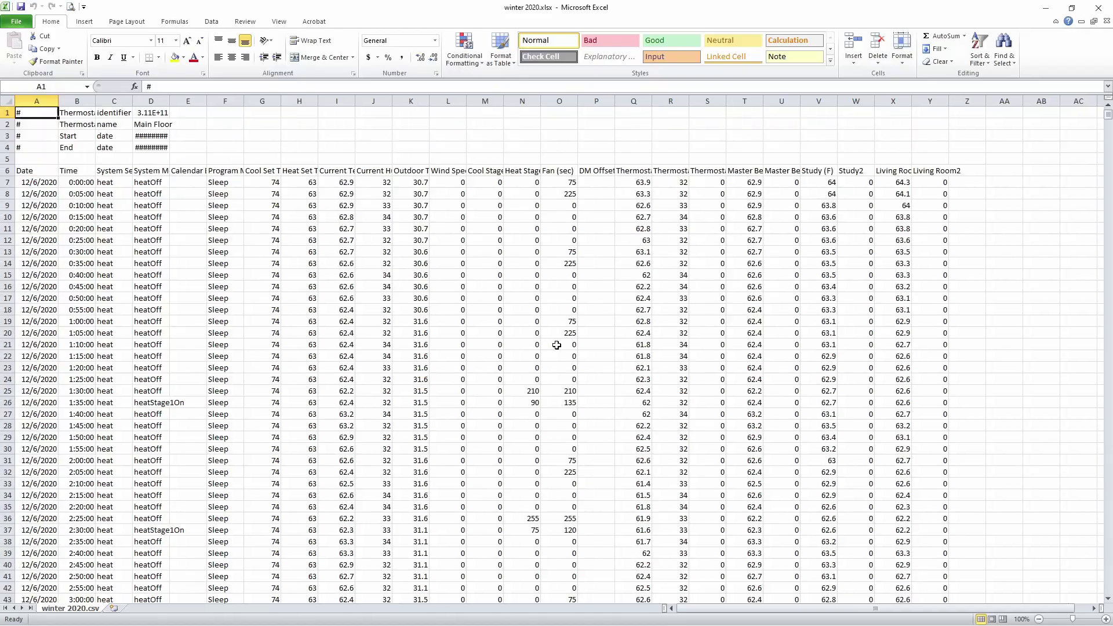
pyautogui.moveTo(262, 101); pyautogui.dragTo(299, 101)
# - Hide columns E through H
pyautogui.rightClick(309, 101)
pyautogui.moveTo(188, 101); pyautogui.dragTo(300, 101)
pyautogui.rightClick(299, 101)
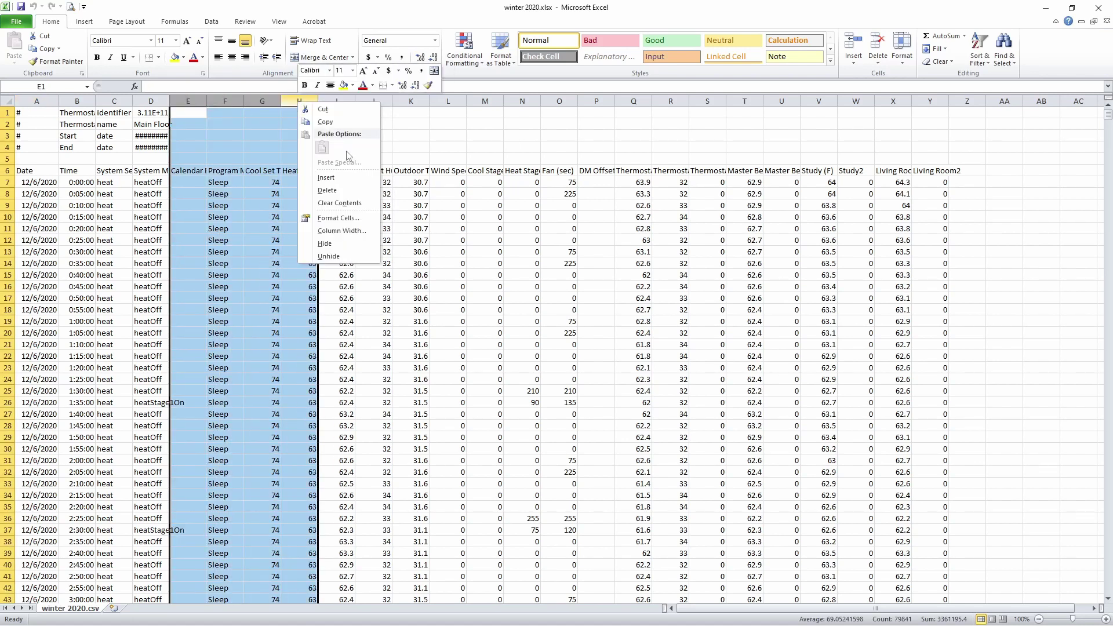
pyautogui.click(336, 242)
pyautogui.click(161, 218)
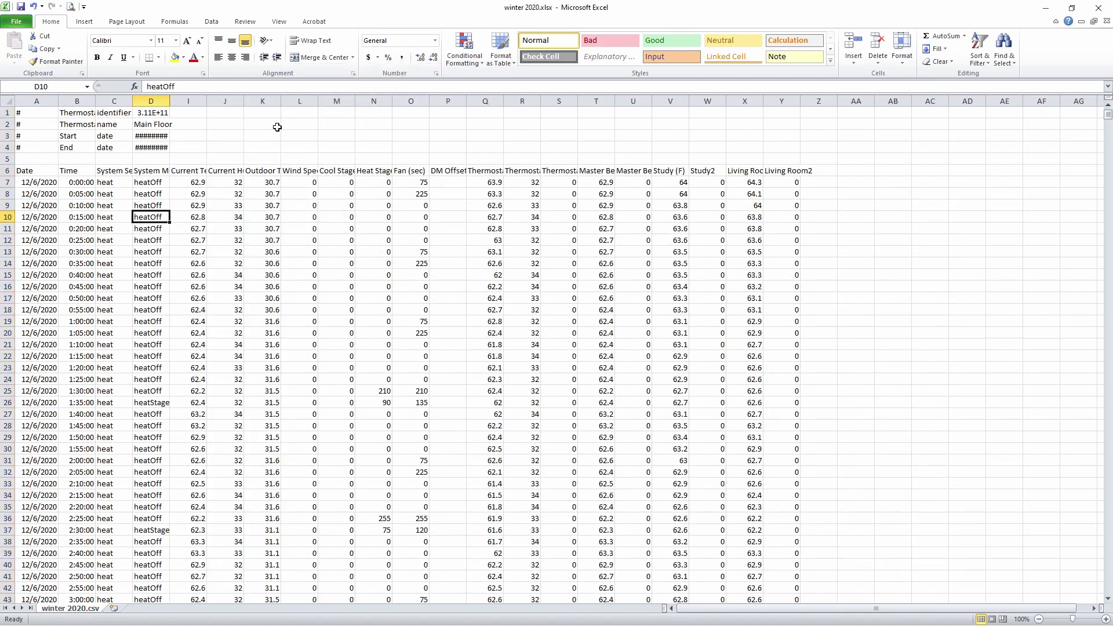
# - Hide column J and the Wind Speed and Cool Stage columns, widening column I
pyautogui.moveTo(244, 101); pyautogui.dragTo(266, 101)
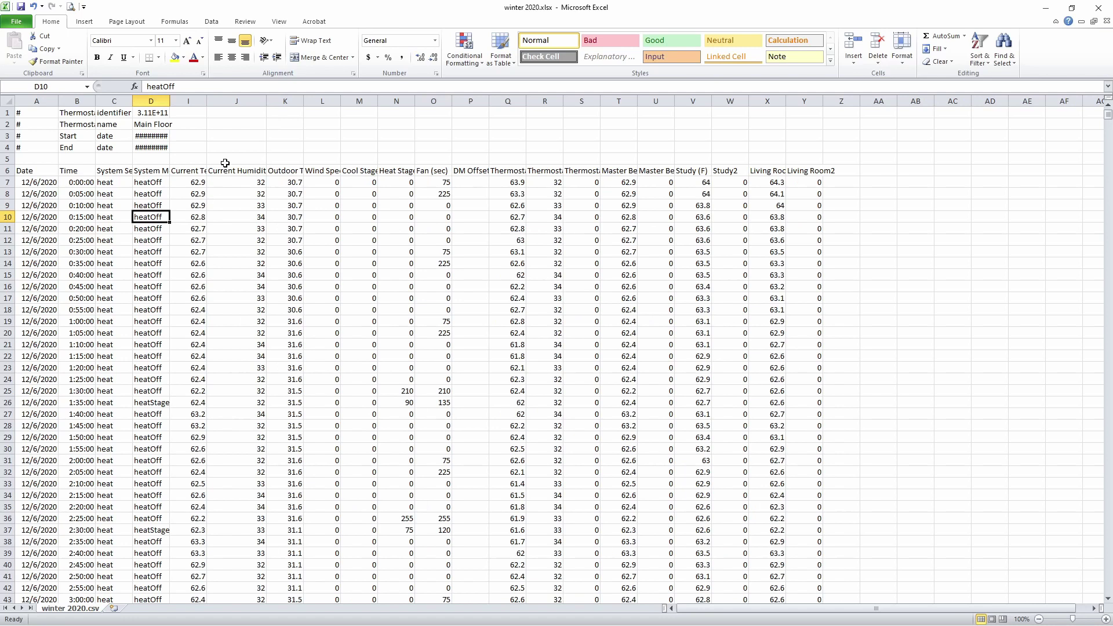
pyautogui.rightClick(247, 102)
pyautogui.click(278, 236)
pyautogui.moveTo(207, 102); pyautogui.dragTo(351, 102)
pyautogui.rightClick(351, 102)
pyautogui.click(382, 241)
# - Hide columns O–S and U–Y, fitting column N to its Heat Stage 1 header
pyautogui.moveTo(468, 102)
pyautogui.mouseDown()
pyautogui.moveTo(481, 105)
pyautogui.moveTo(371, 101)
pyautogui.moveTo(401, 101)
pyautogui.mouseUp()
pyautogui.rightClick(383, 102)
pyautogui.click(414, 242)
pyautogui.click(439, 240)
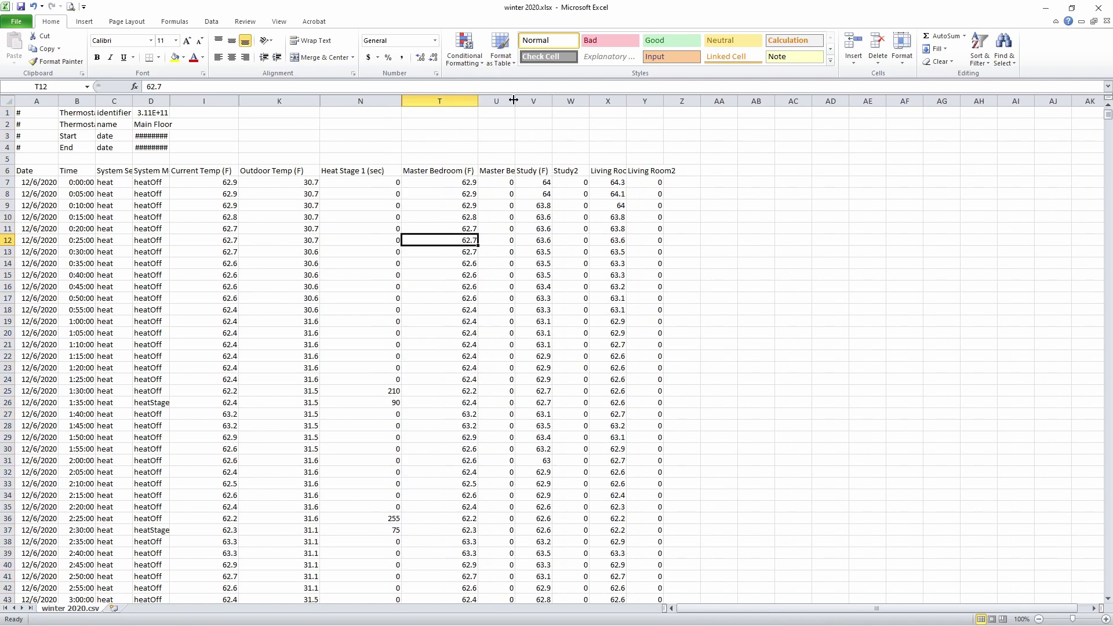
pyautogui.moveTo(497, 101); pyautogui.dragTo(641, 101)
pyautogui.rightClick(640, 101)
pyautogui.click(673, 242)
# - Make the header row A6:T6 bold
pyautogui.click(429, 170)
pyautogui.hotkey('ctrl', 'shift', 'Left')
pyautogui.hotkey('ctrl', 'b')
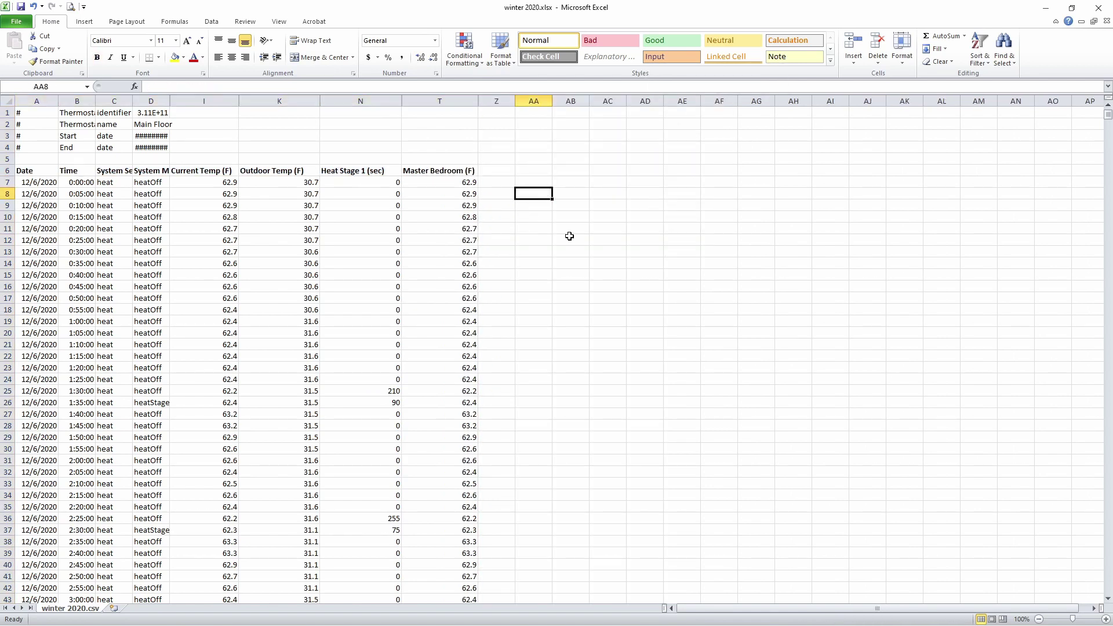
pyautogui.click(496, 172)
pyautogui.click(84, 21)
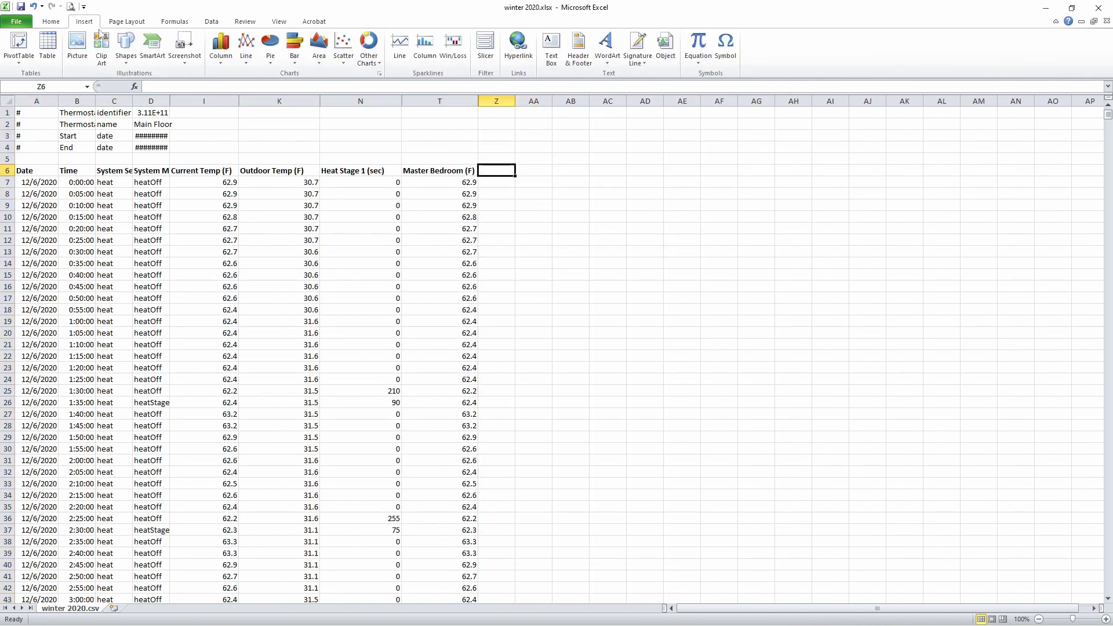
# - Enter the header ΔT (F) in Z6 using the Greek capital Delta symbol
pyautogui.click(725, 46)
pyautogui.moveTo(359, 378); pyautogui.dragTo(359, 339)
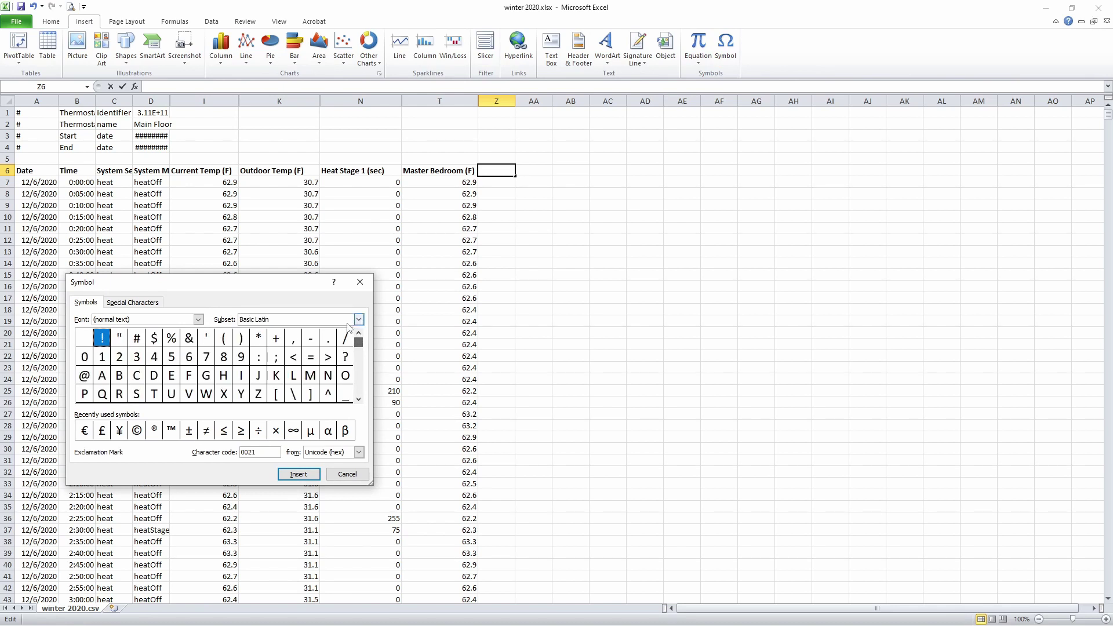
pyautogui.click(358, 320)
pyautogui.click(315, 368)
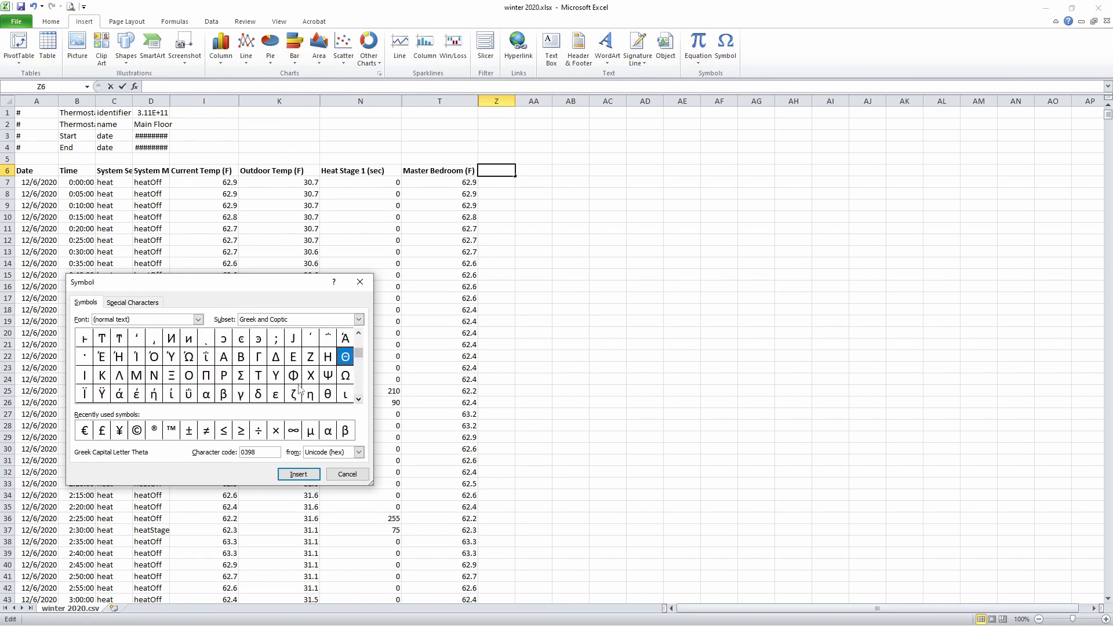
pyautogui.click(276, 356)
pyautogui.click(299, 474)
pyautogui.click(347, 475)
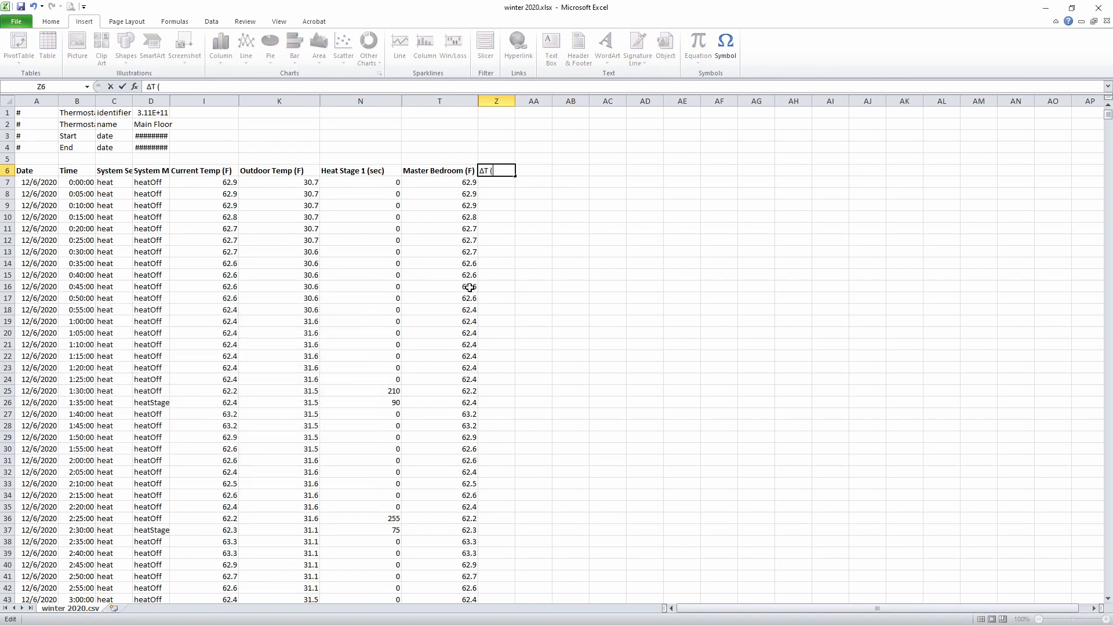
pyautogui.write('F)')
pyautogui.press('Return')
# - Enter =T7-K7 in Z7 and fill it down column Z
pyautogui.write('=')
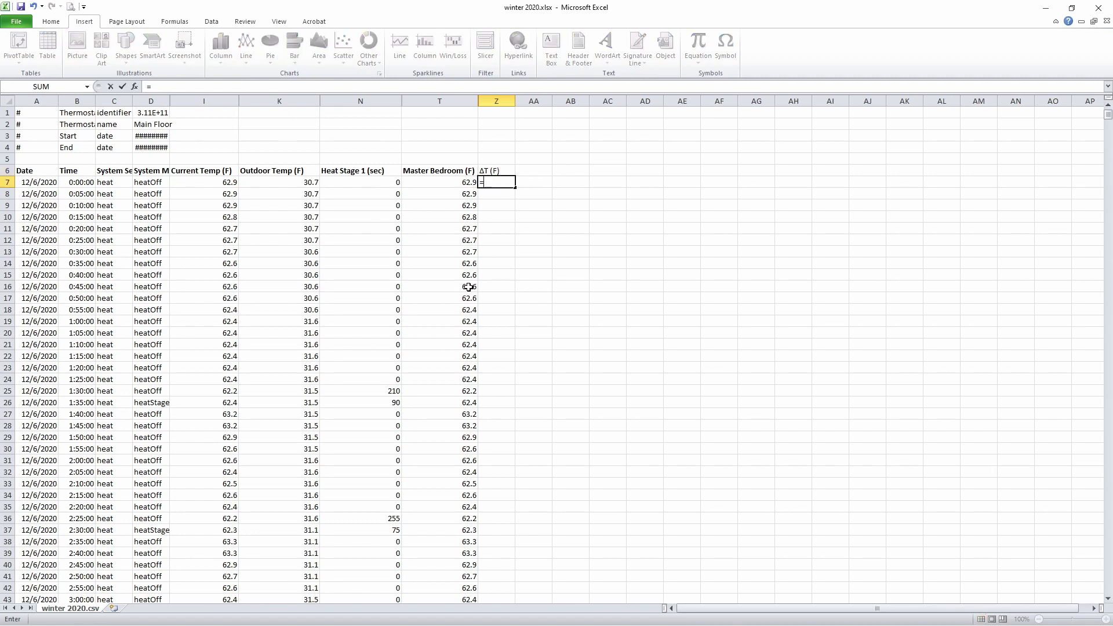
pyautogui.click(456, 183)
pyautogui.write('/')
pyautogui.press('BackSpace')
pyautogui.click(309, 187)
pyautogui.press('Return')
pyautogui.click(502, 183)
pyautogui.doubleClick(514, 188)
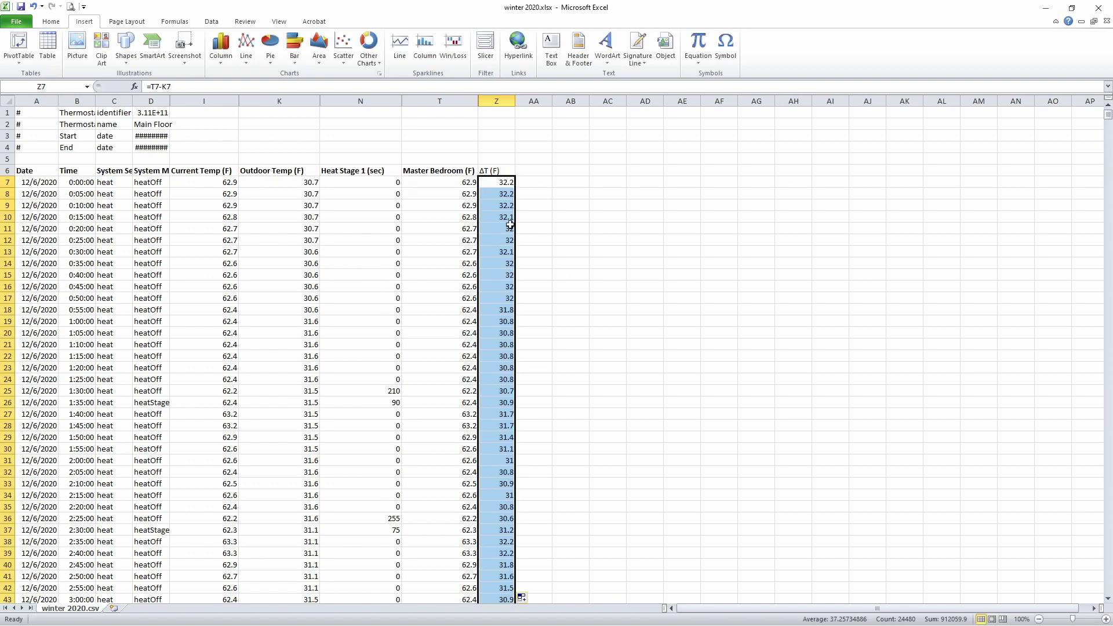
pyautogui.click(502, 170)
# - Enter the formula =Z7*(B8-B7)*24*60 in AA7 under the ΔT-m (F-m) header
pyautogui.press('Right')
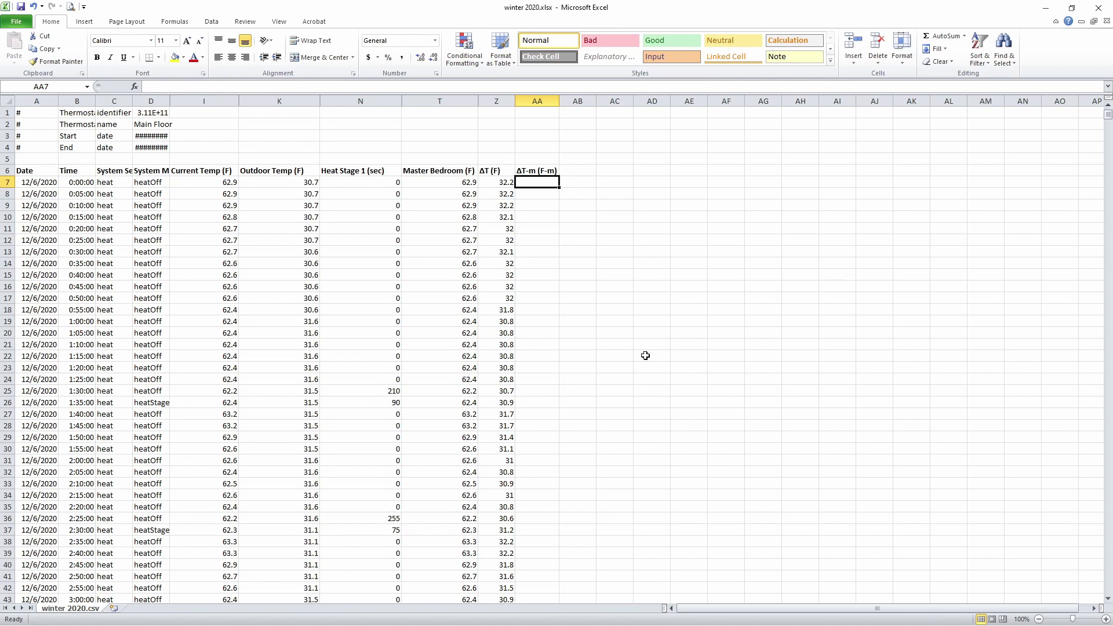
pyautogui.write('=')
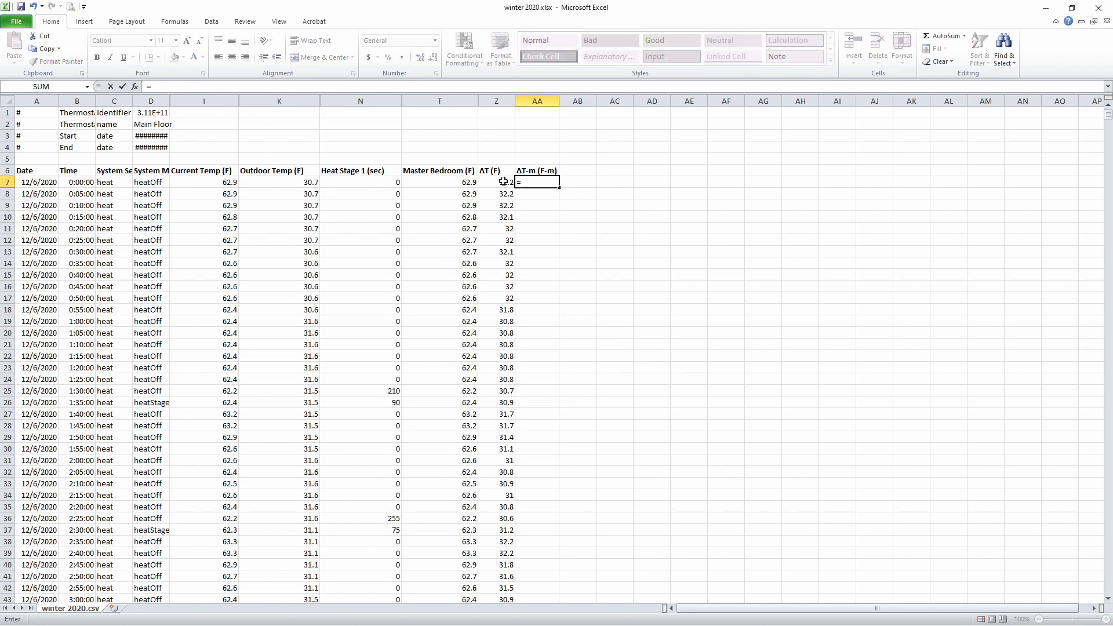
pyautogui.click(502, 182)
pyautogui.click(81, 194)
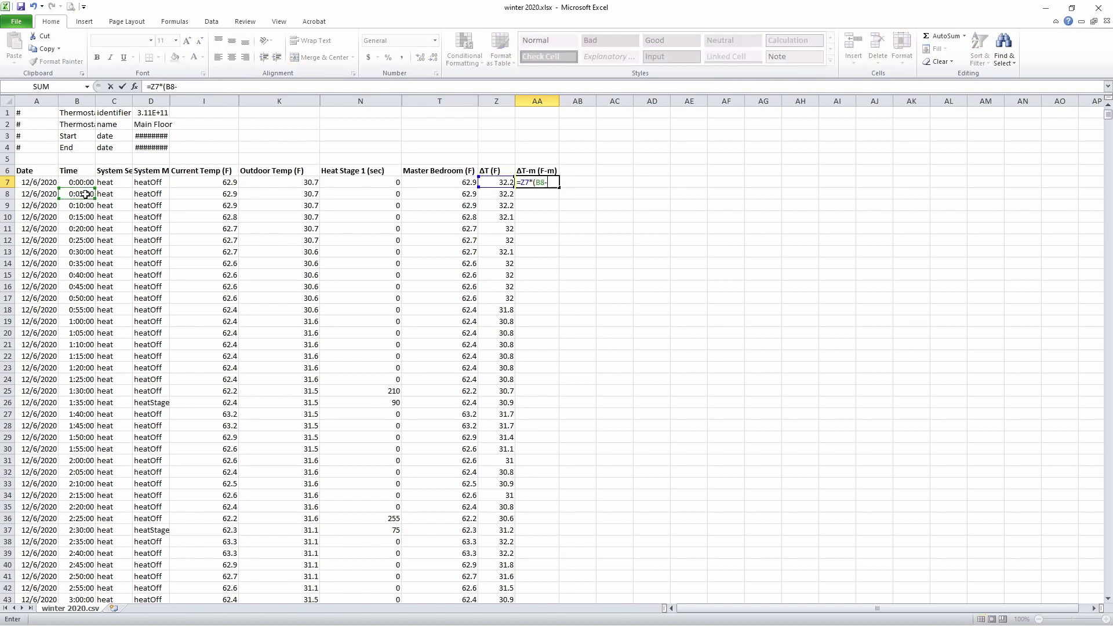
pyautogui.write('-')
pyautogui.click(85, 181)
pyautogui.write('*24')
pyautogui.write('*60')
pyautogui.hotkey('ctrl', 'Return')
# - Give AA7 General number format and fill the formula down column AA
pyautogui.click(250, 86)
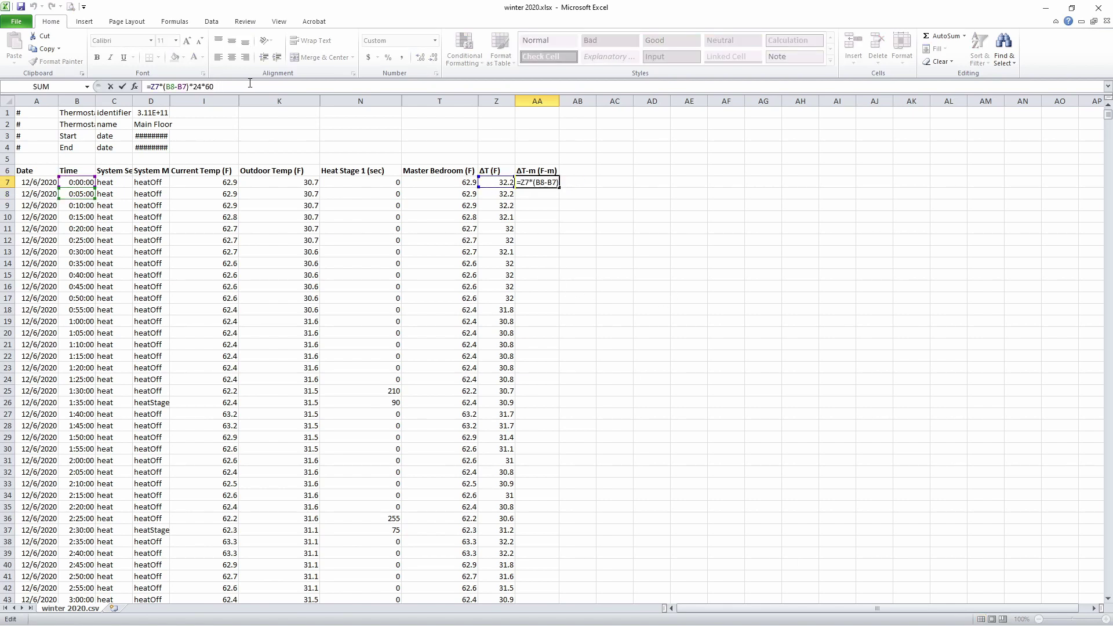
pyautogui.hotkey('ctrl', 'Return')
pyautogui.hotkey('ctrl', 'shift', '~')
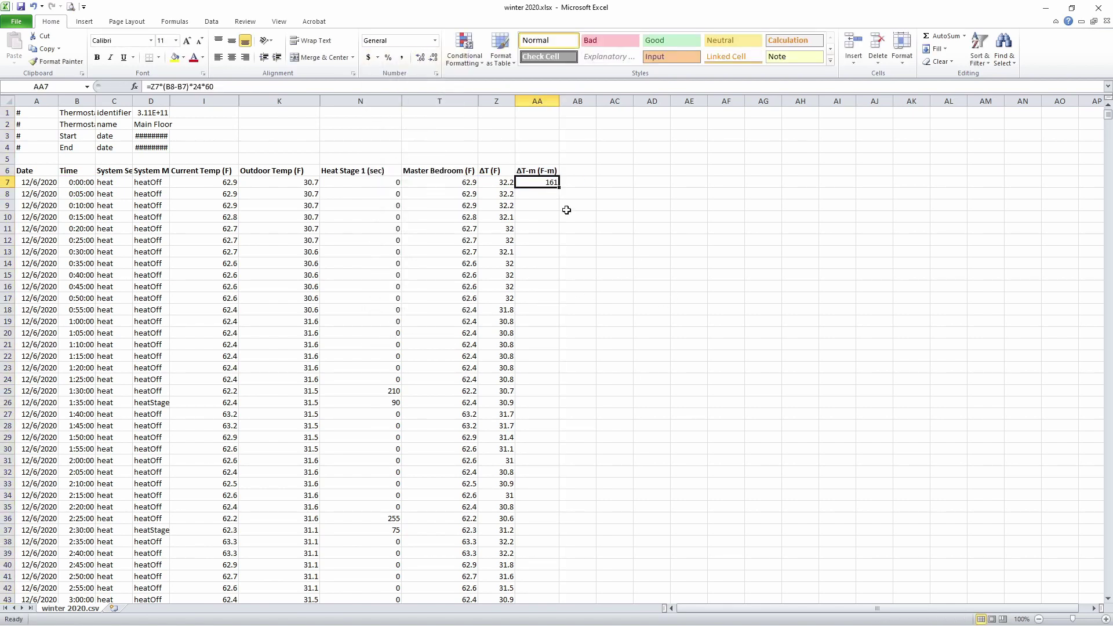
pyautogui.doubleClick(559, 188)
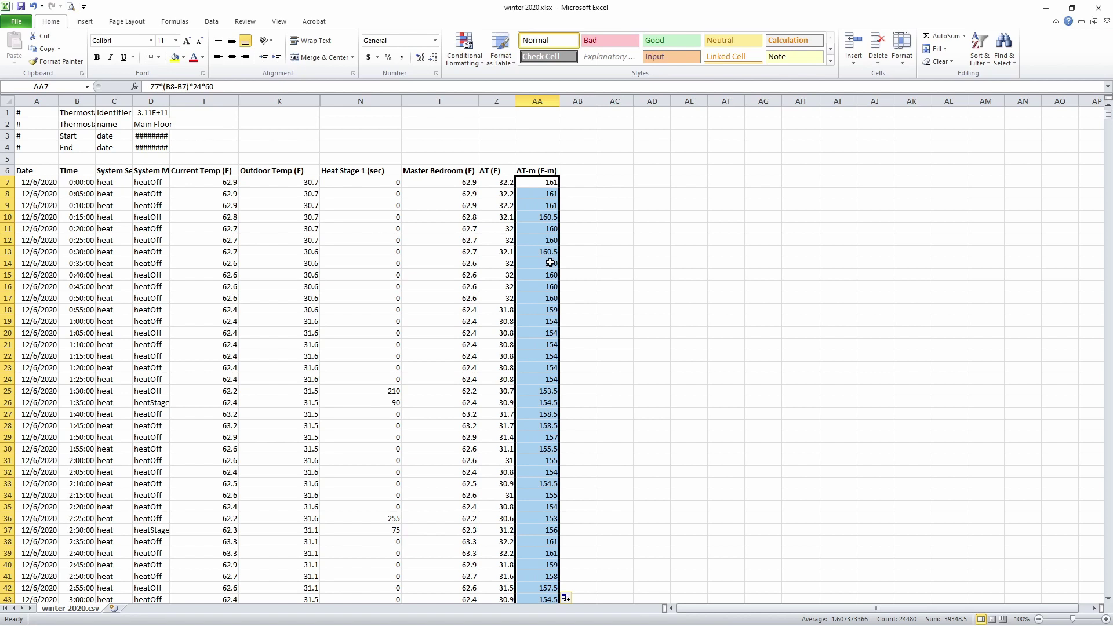
pyautogui.click(589, 148)
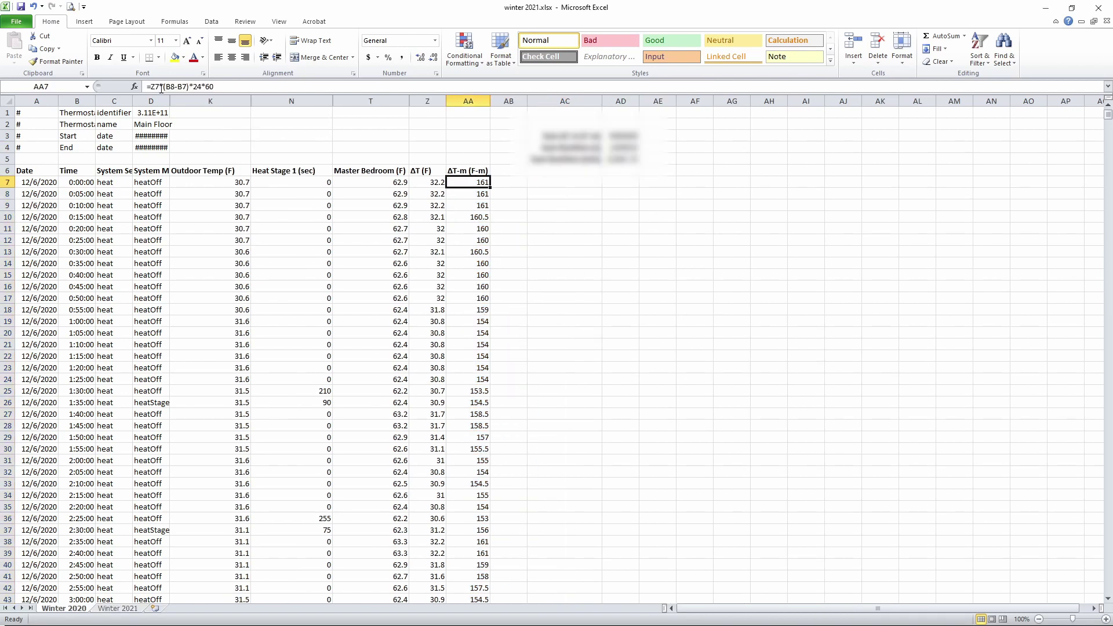
# - In winter 2021, wrap the interval in MOD(B8-B7,1), set General format, fill down
pyautogui.click(163, 87)
pyautogui.write('mod(B8-B7)*24*60')
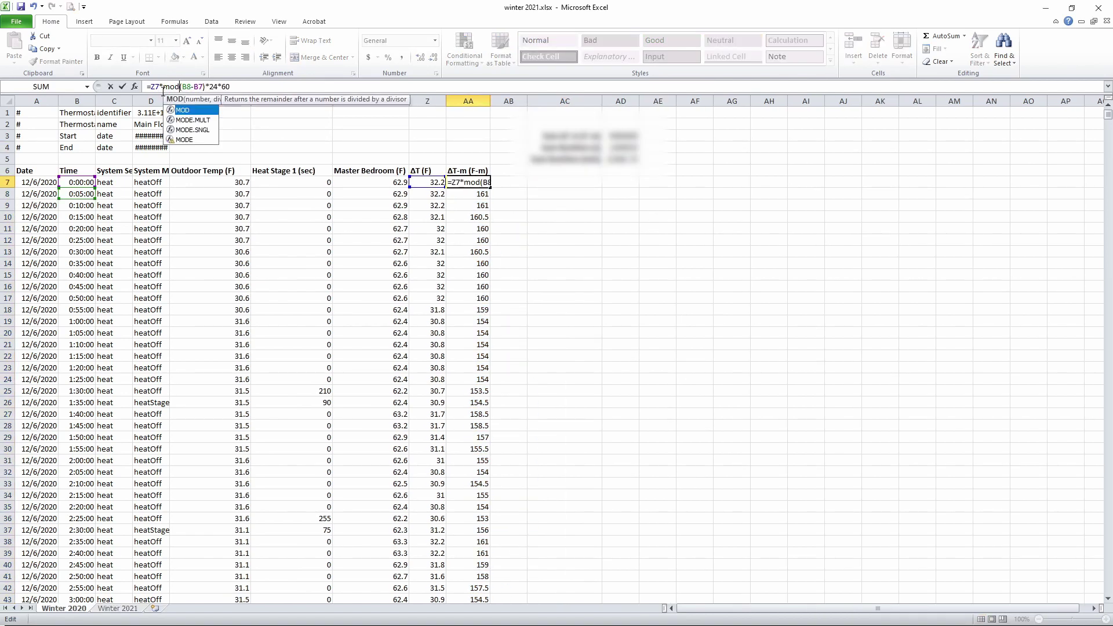
pyautogui.click(199, 87)
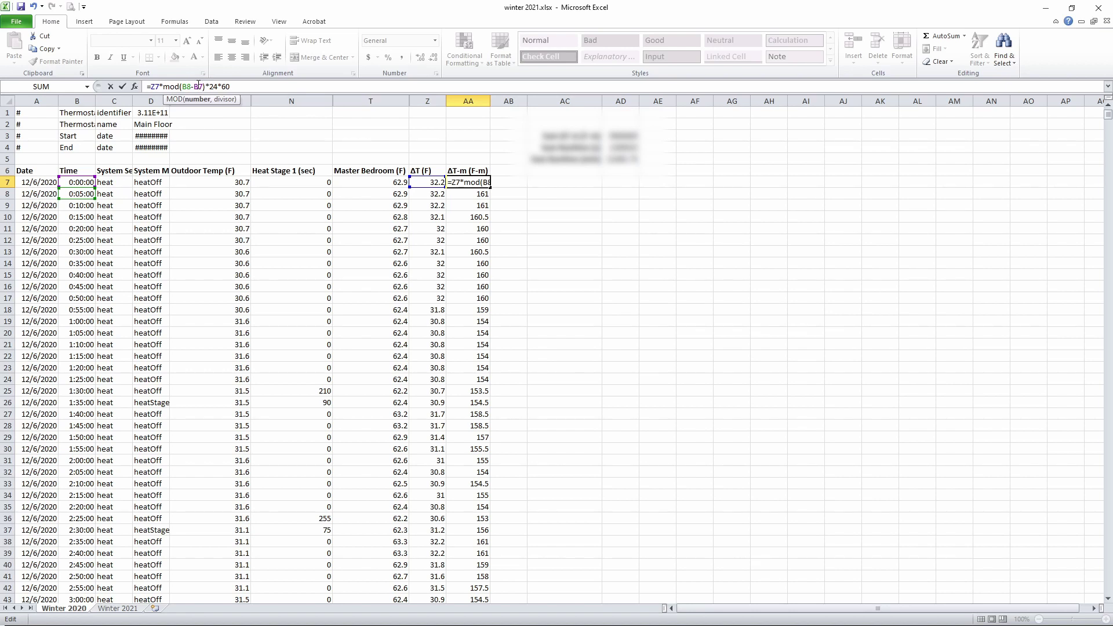
pyautogui.write(',1')
pyautogui.click(122, 86)
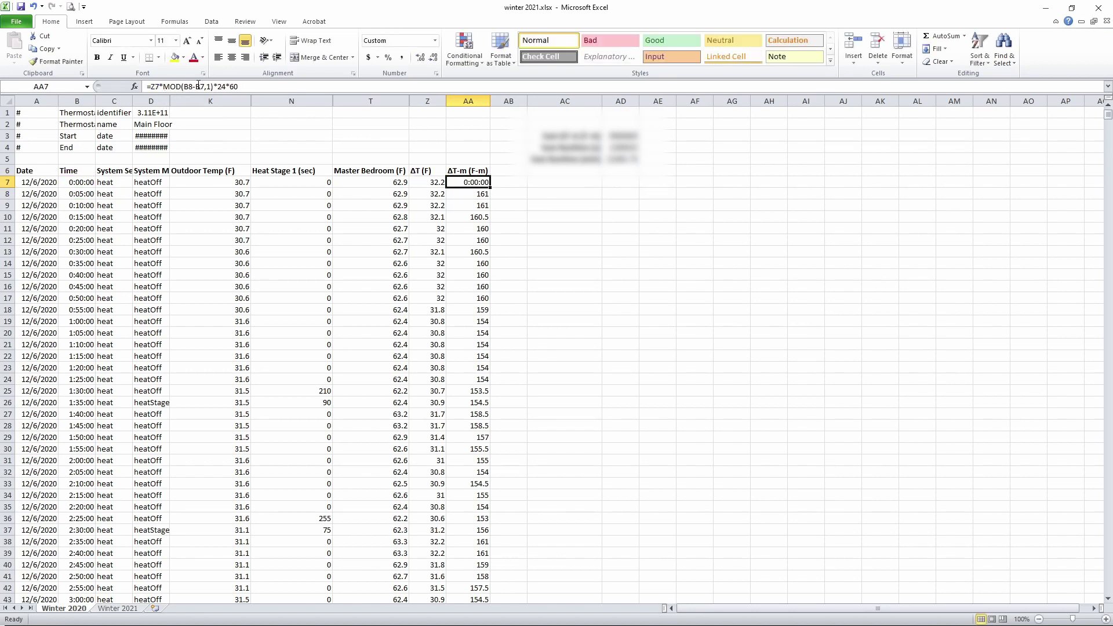
pyautogui.click(434, 40)
pyautogui.click(491, 187)
pyautogui.doubleClick(492, 187)
# - In the winter 2020 workbook, enter labels Sum ΔT-m (F-m), Sum Runtime and Sum Runtime (min) in AC3:AC5
pyautogui.hotkey('ctrl', 'Tab')
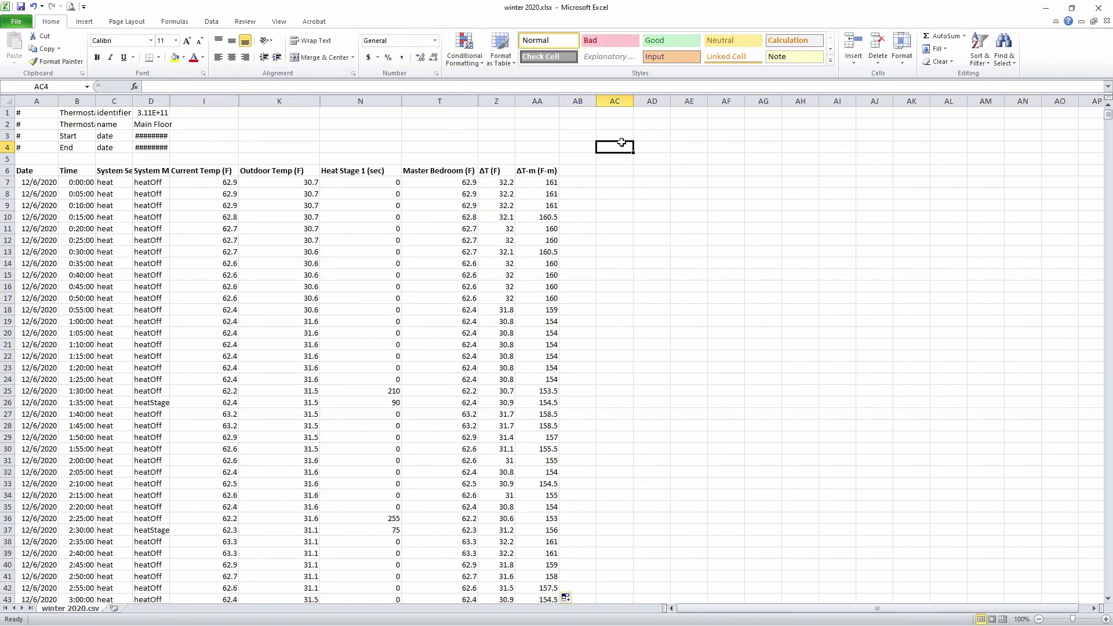
pyautogui.click(620, 139)
pyautogui.write('Sum')
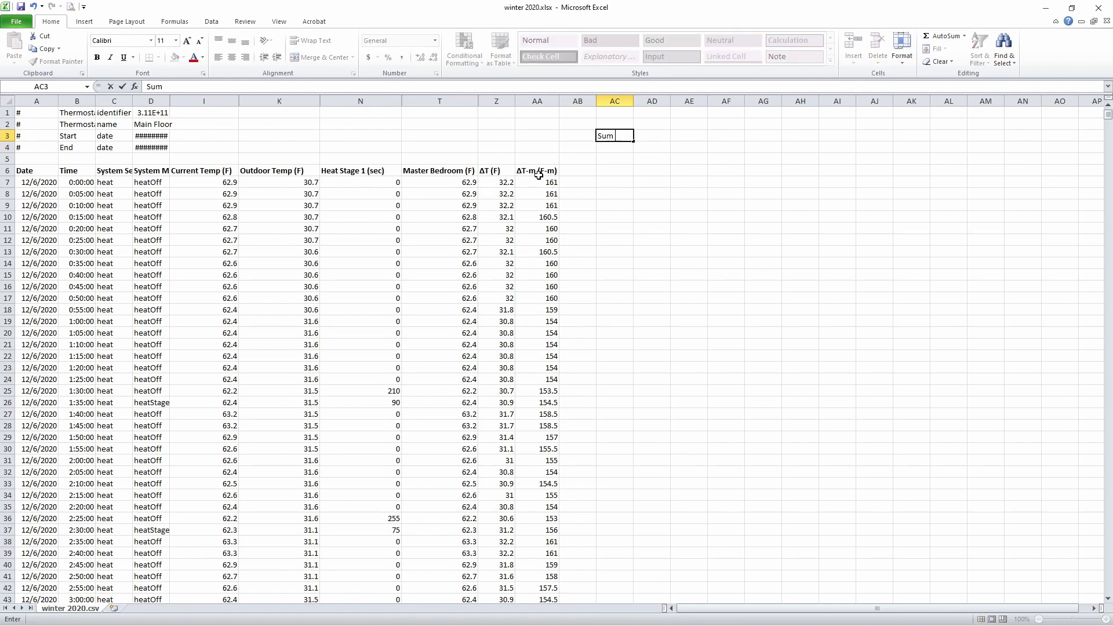
pyautogui.click(539, 174)
pyautogui.hotkey('ctrl', 'c')
pyautogui.doubleClick(615, 136)
pyautogui.hotkey('ctrl', 'v')
pyautogui.hotkey('ctrl', 'Return')
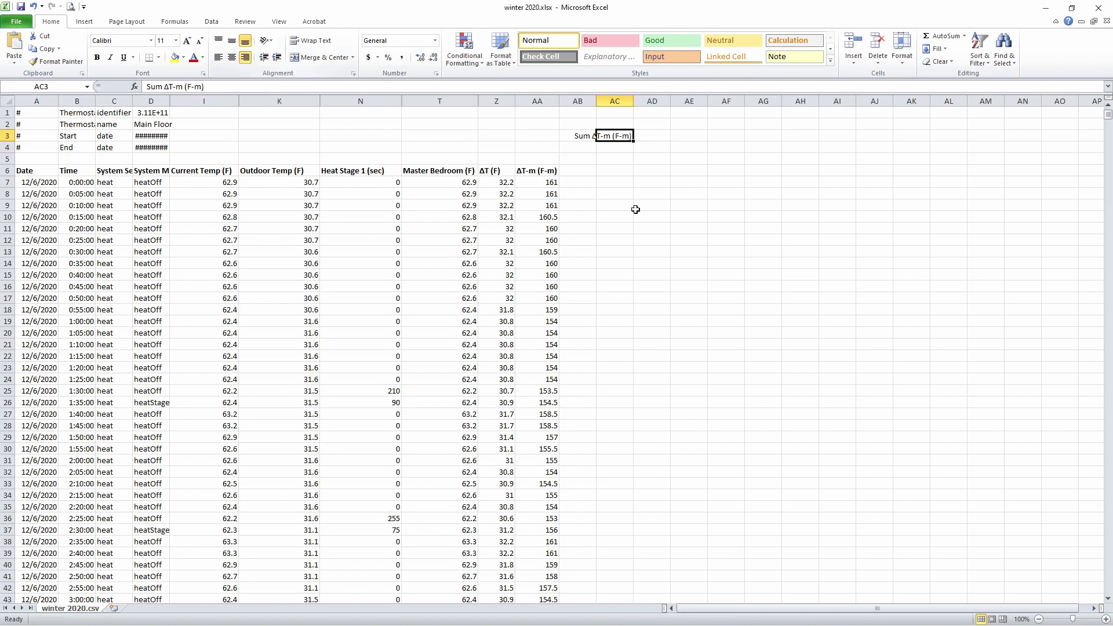
pyautogui.press('Return')
pyautogui.write('Sum Runtime (s')
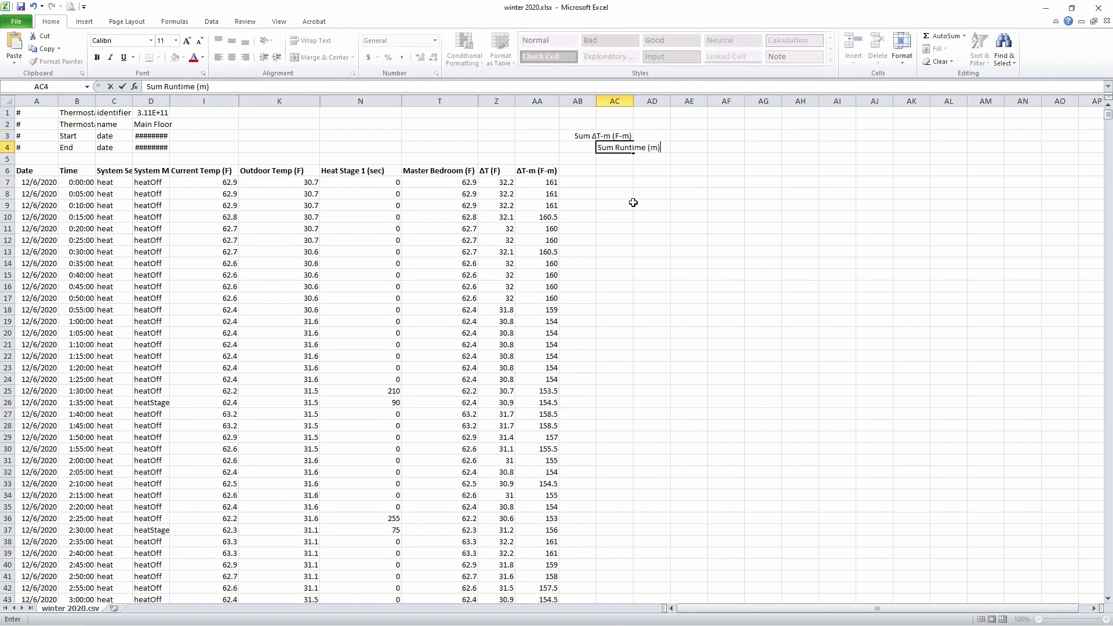
pyautogui.press('Return')
pyautogui.write('Sum Runtime (min)')
pyautogui.hotkey('ctrl', 'Return')
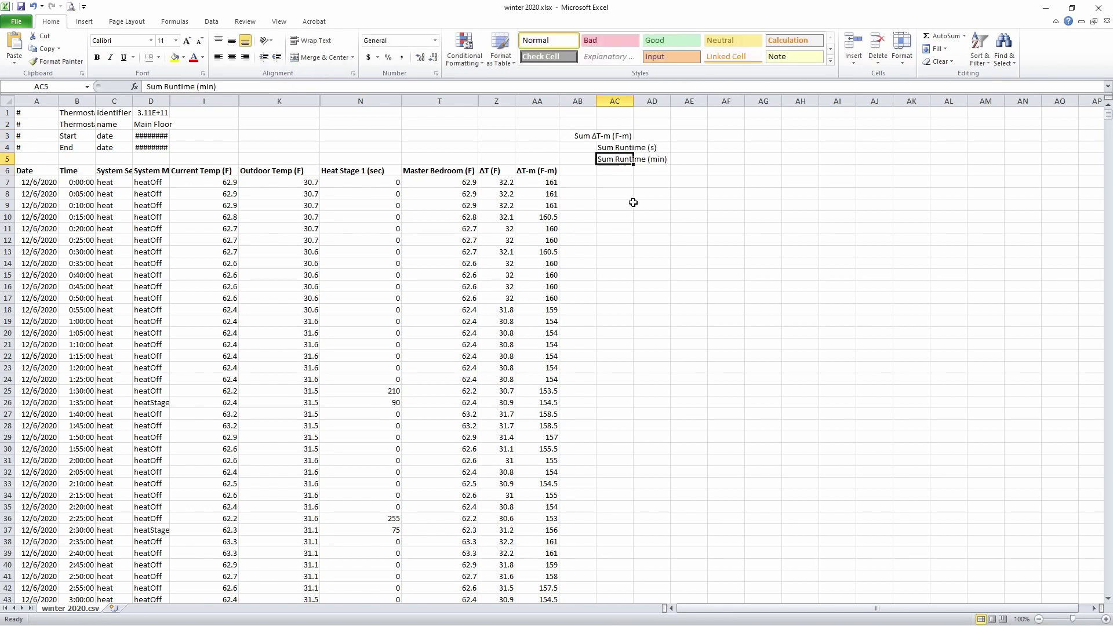
# - Right-align and bold the three summary labels
pyautogui.hotkey('shift', 'Up')
pyautogui.click(246, 60)
pyautogui.hotkey('shift', 'Up')
pyautogui.hotkey('ctrl', 'b')
# - Enter =SUM(AA:AA) in AD3 to total the ΔT-m column
pyautogui.click(652, 135)
pyautogui.write('=sum(')
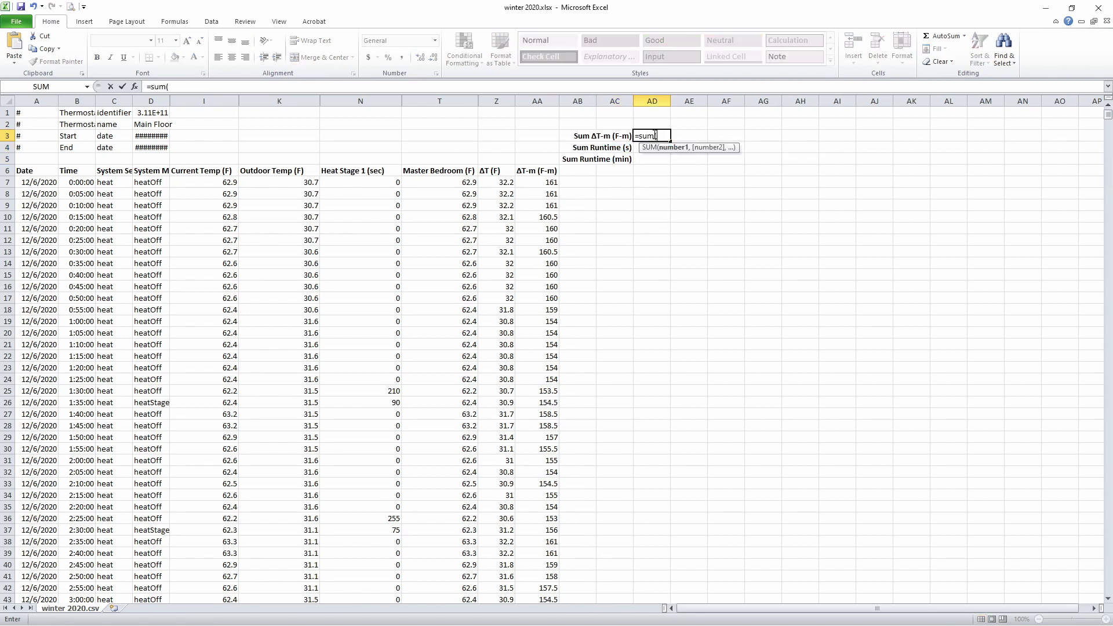
pyautogui.click(549, 101)
pyautogui.hotkey('ctrl', 'Return')
pyautogui.click(540, 281)
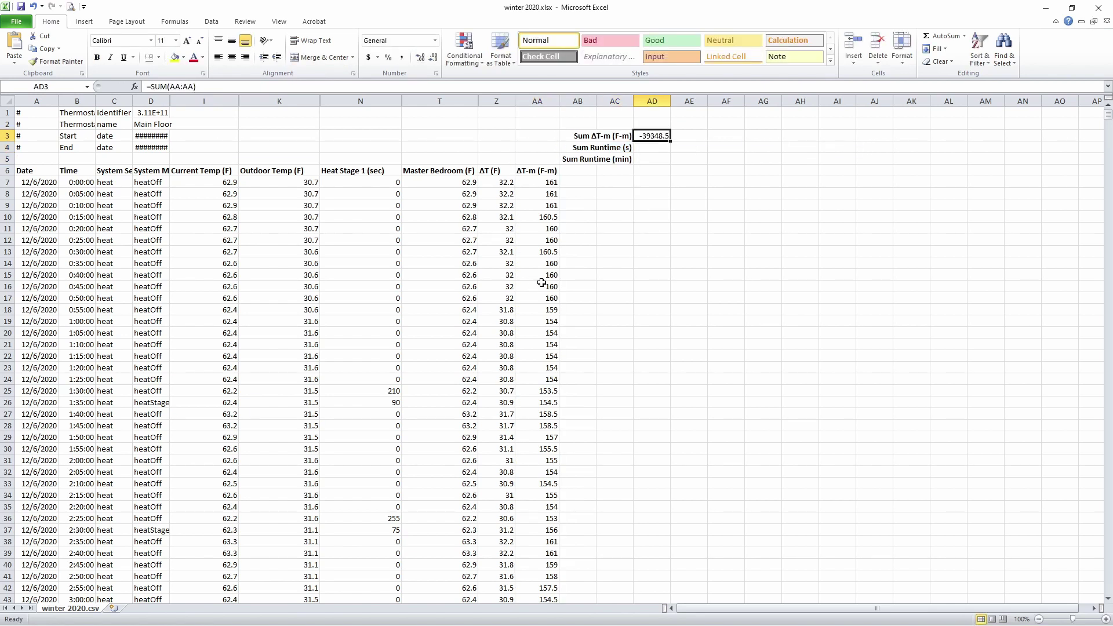
pyautogui.hotkey('ctrl', 'Down')
pyautogui.hotkey('ctrl', 'Home')
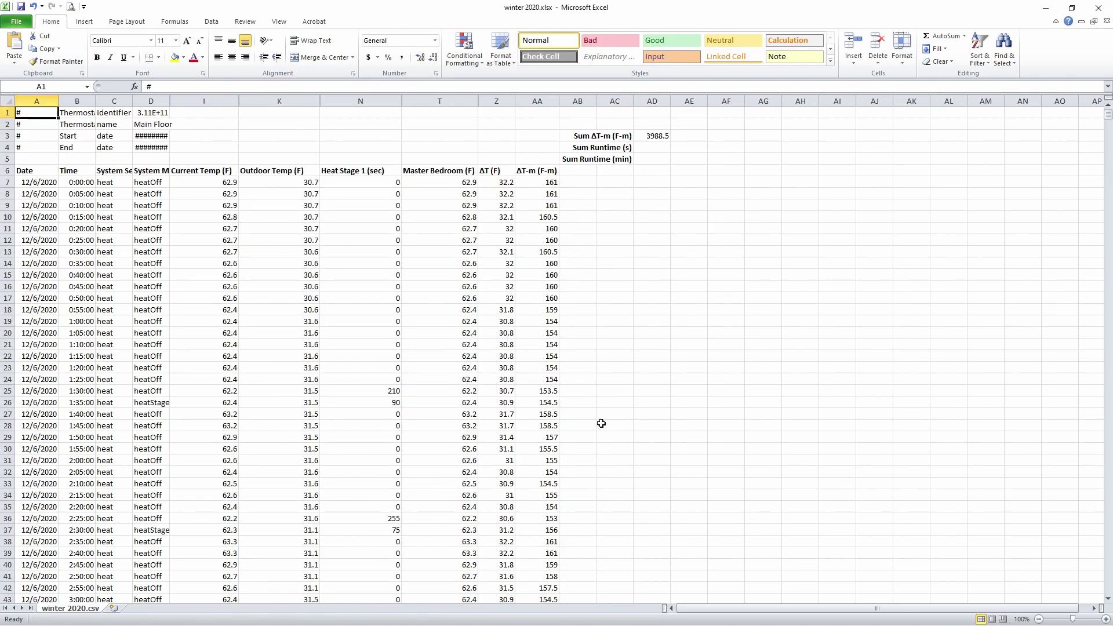
# - Enter =SUM(N:N) in AD4 for runtime seconds and =AD4/60 in AD5 for minutes
pyautogui.click(652, 148)
pyautogui.write('=sum(')
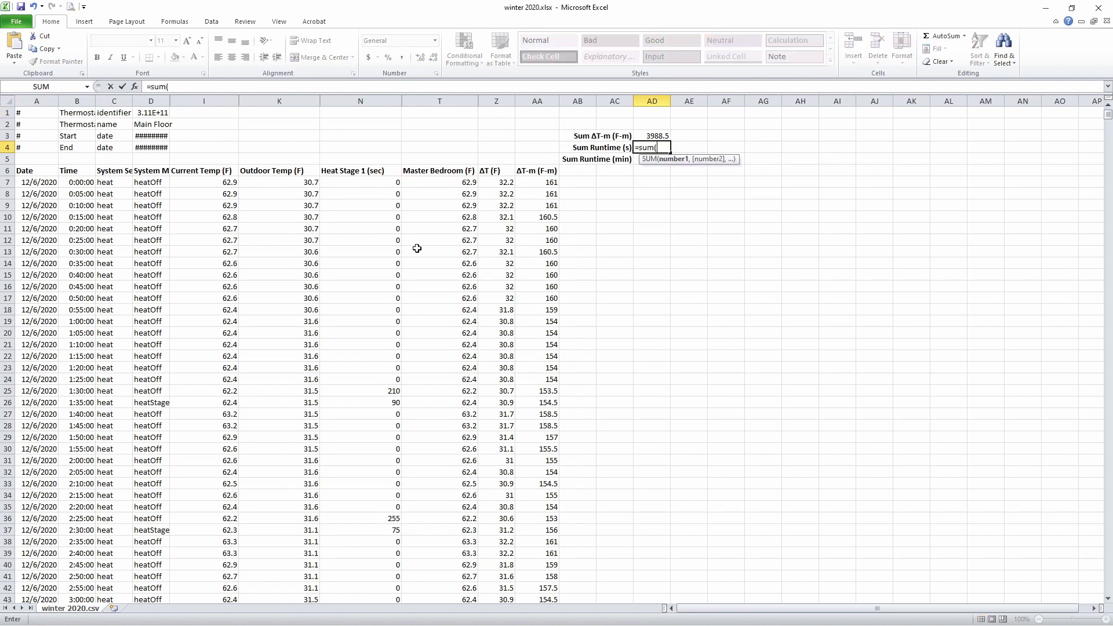
pyautogui.click(371, 101)
pyautogui.press('Return')
pyautogui.write('=')
pyautogui.press('Up')
pyautogui.write('/')
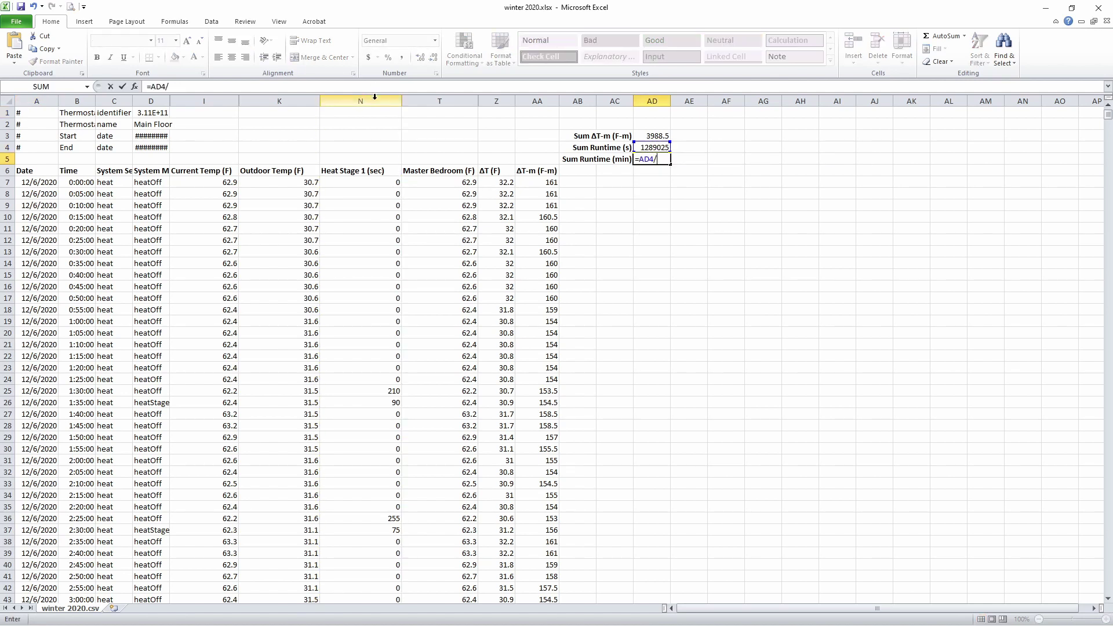
pyautogui.press('Return')
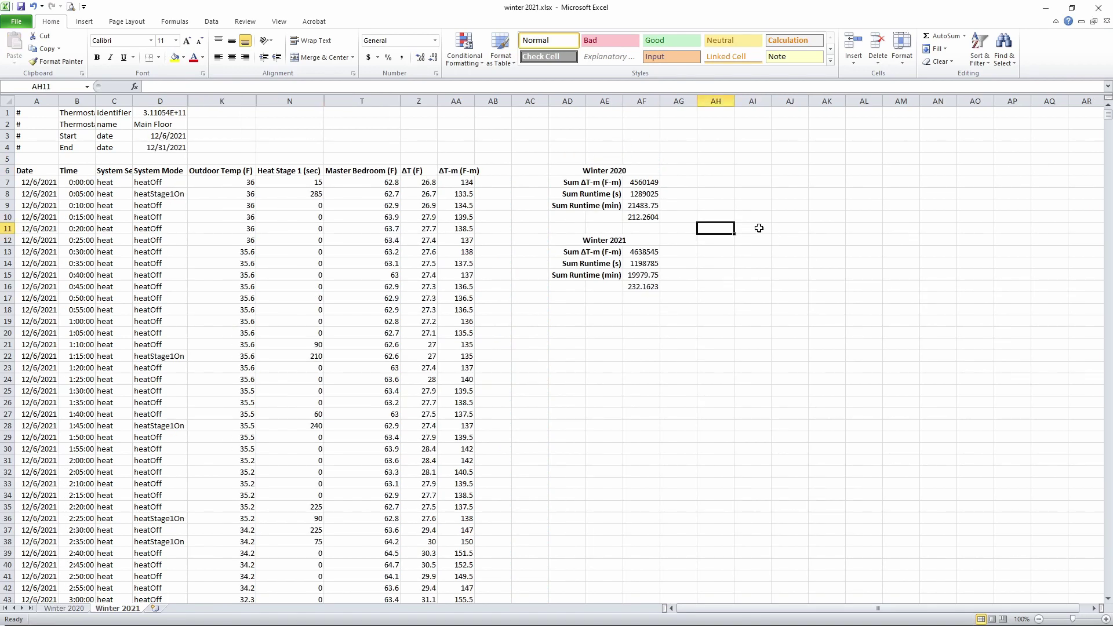
# - Add a bold, right-aligned 'Efficiency Increase' label in AI11
pyautogui.click(759, 227)
pyautogui.write('Efficiency In')
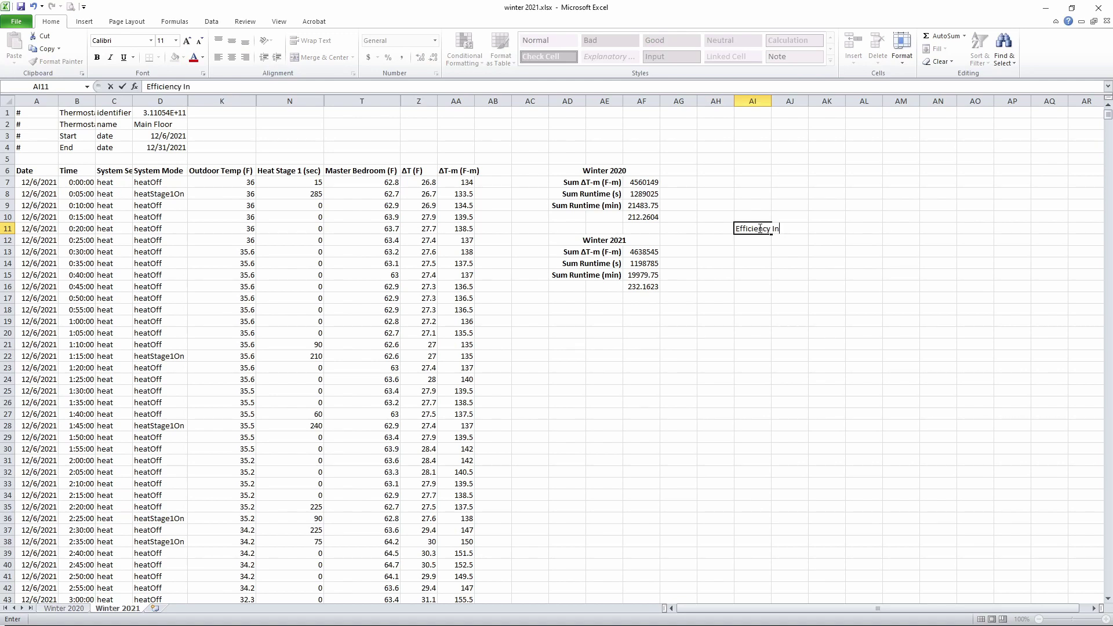
pyautogui.write('crease')
pyautogui.hotkey('ctrl', 'Return')
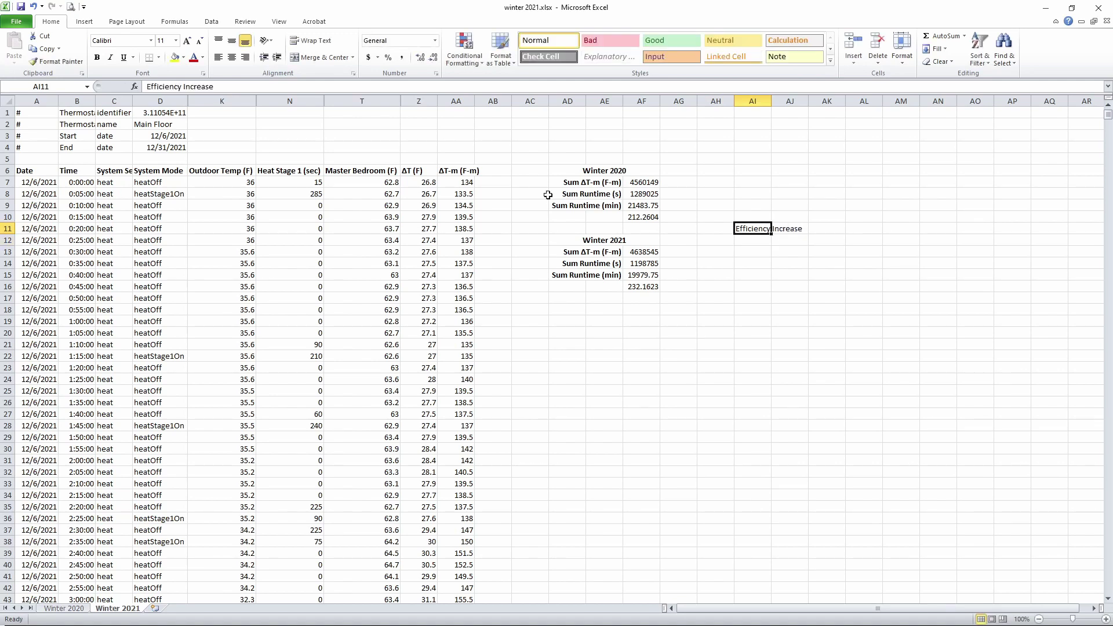
pyautogui.click(245, 57)
pyautogui.hotkey('ctrl', 'b')
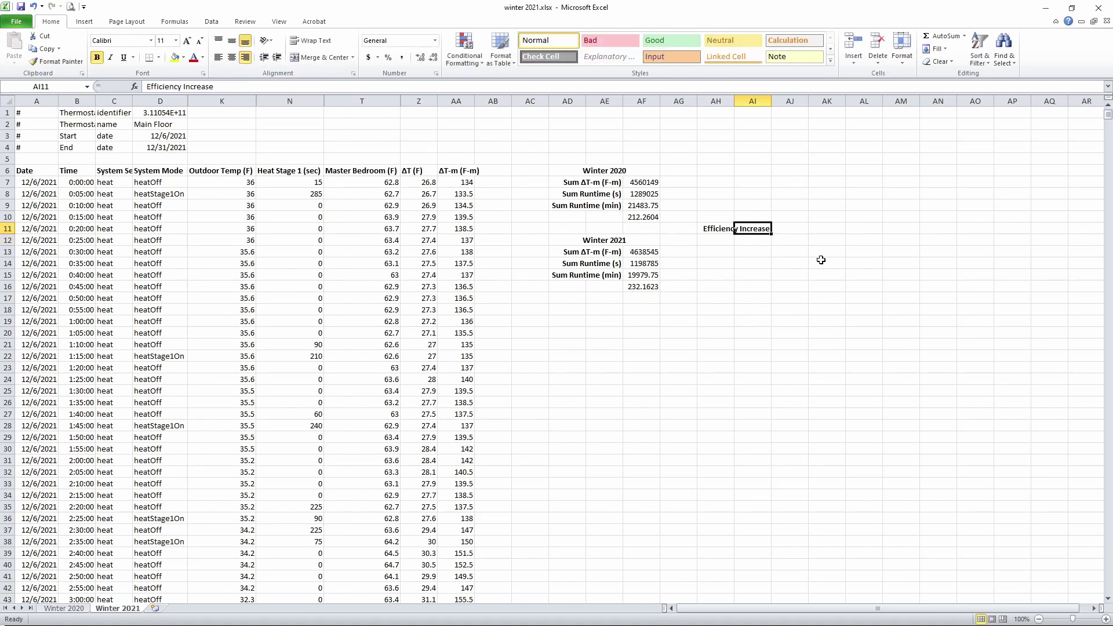
# - Enter =AF16/AF10-1 in AJ11 as a one-decimal percentage, showing 9.4%
pyautogui.click(793, 230)
pyautogui.write('=')
pyautogui.click(645, 289)
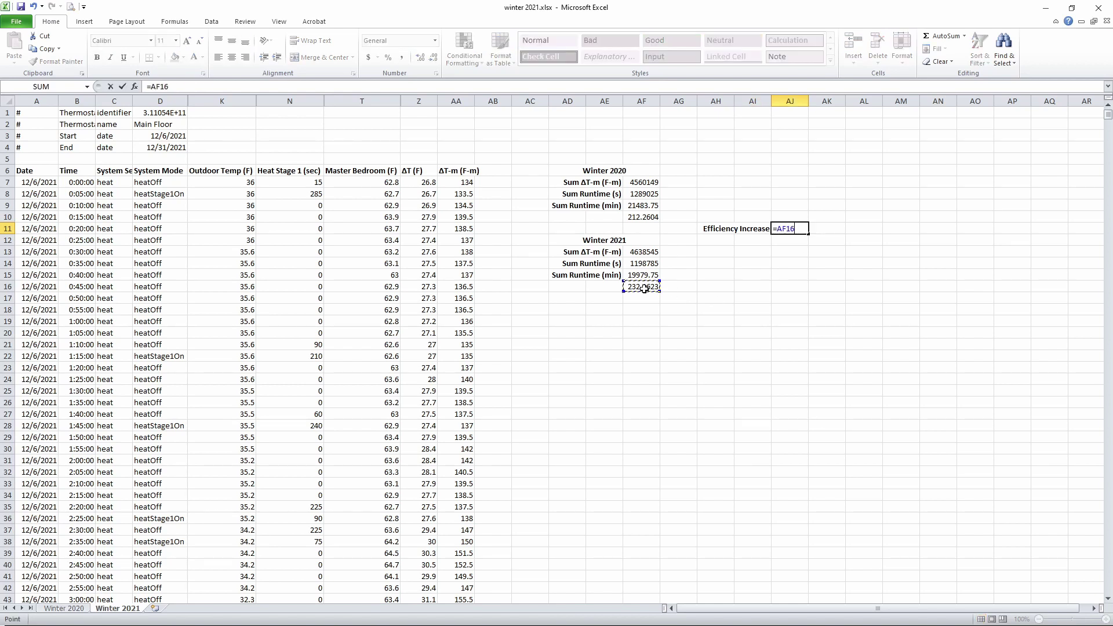
pyautogui.click(648, 219)
pyautogui.hotkey('ctrl', 'Return')
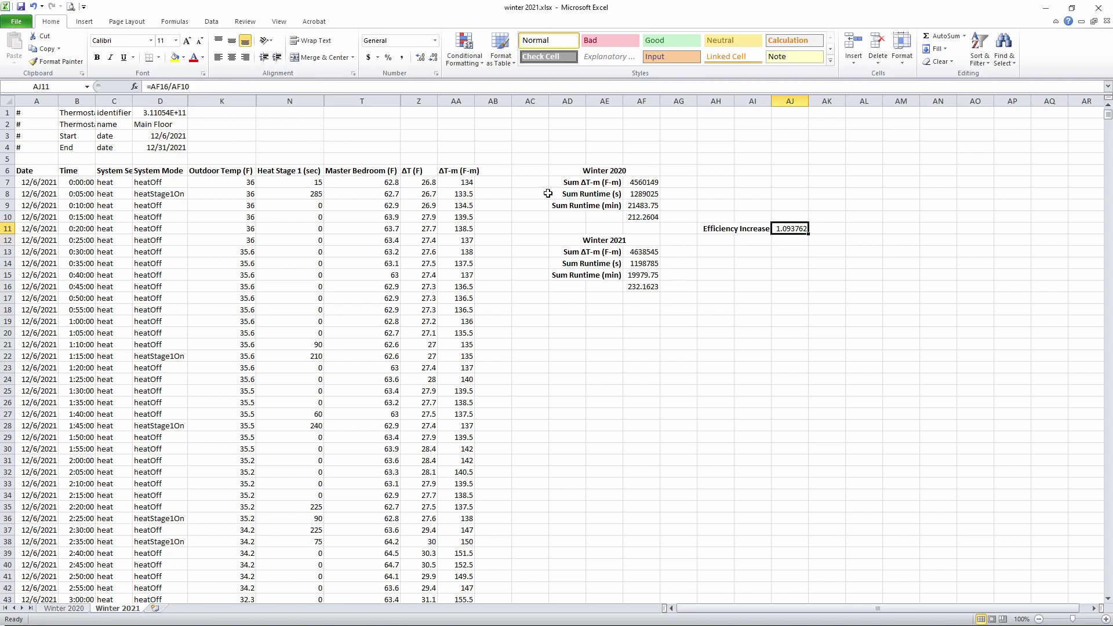
pyautogui.click(388, 57)
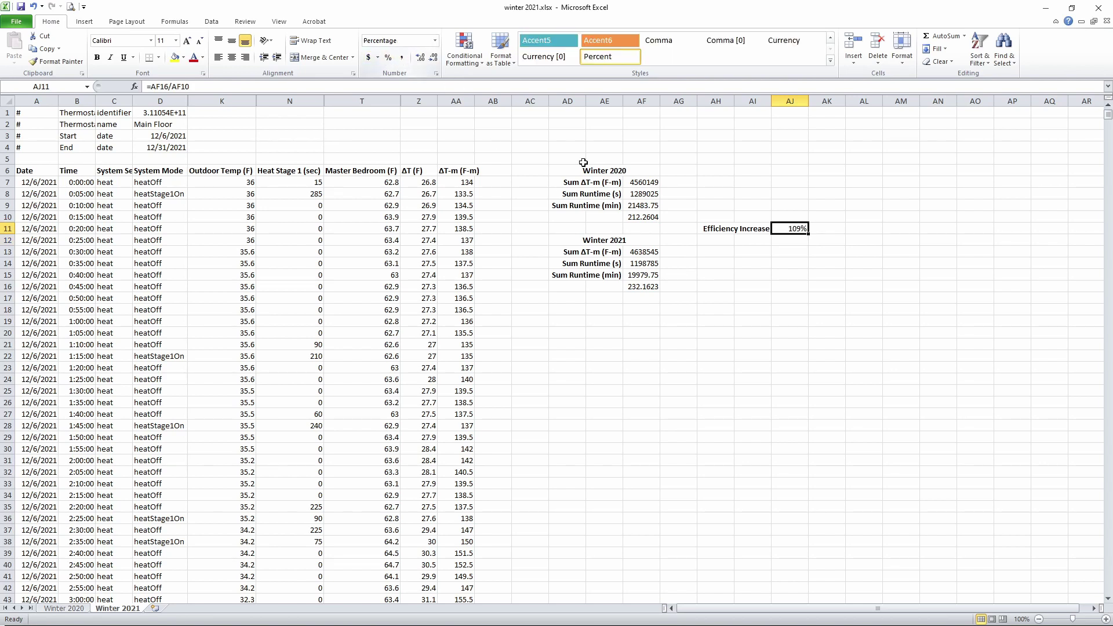
pyautogui.click(219, 88)
pyautogui.write('-1')
pyautogui.press('Return')
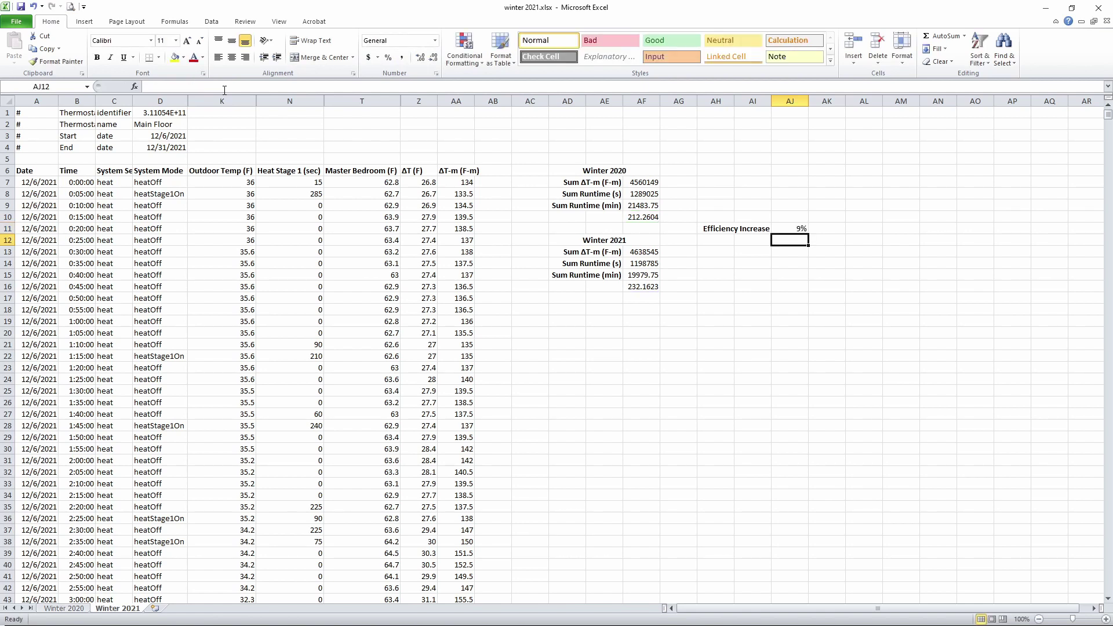
pyautogui.press('Up')
pyautogui.click(421, 57)
# - Bold the Efficiency Increase row and give it an outside border
pyautogui.click(721, 266)
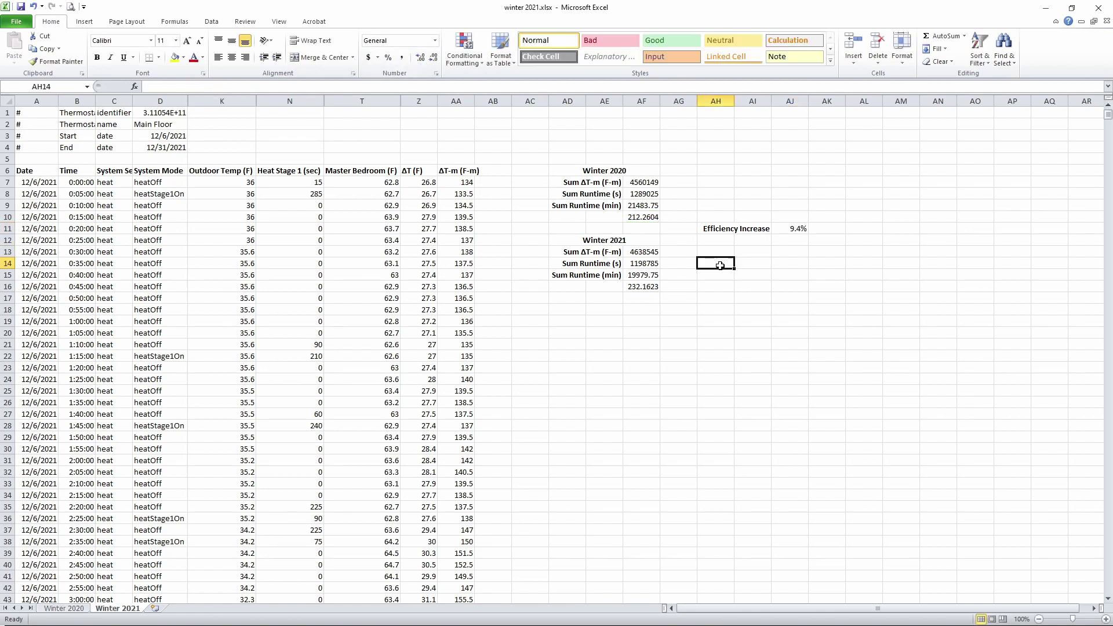
pyautogui.moveTo(791, 228); pyautogui.dragTo(719, 229)
pyautogui.click(97, 58)
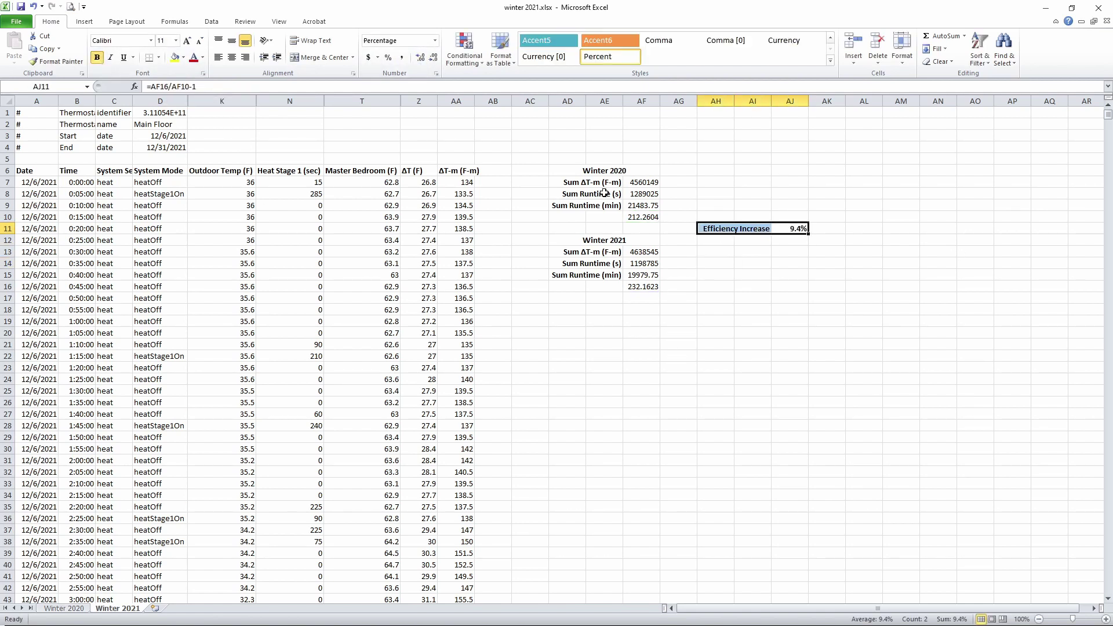
pyautogui.click(158, 57)
pyautogui.click(186, 155)
pyautogui.click(740, 279)
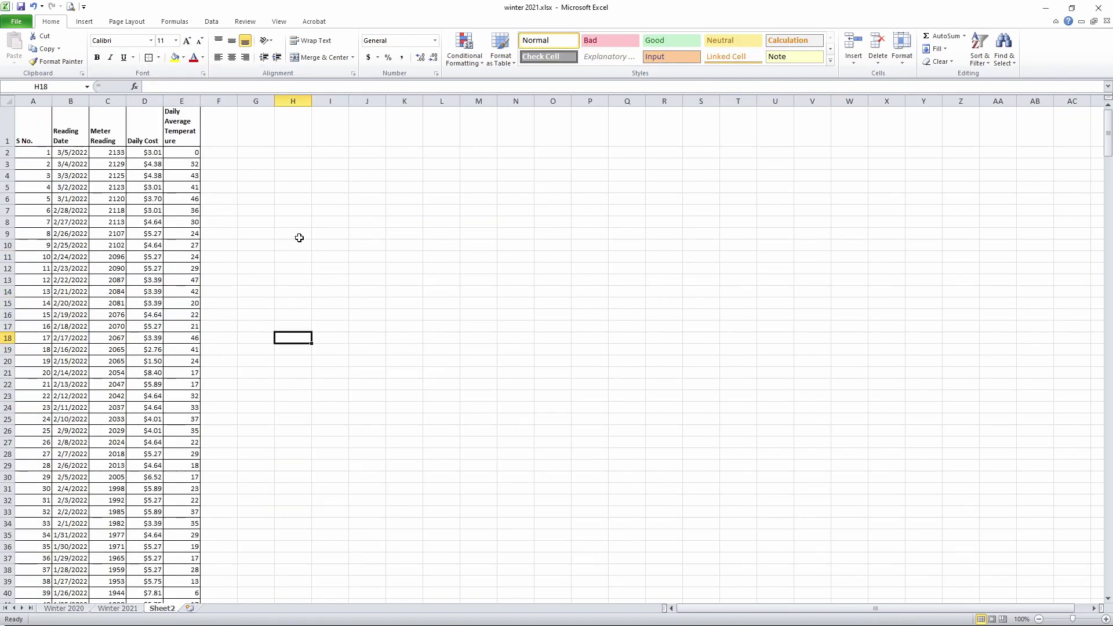
# - Label the February 2022 row and sum its daily costs D7:D34 beside it
pyautogui.click(297, 235)
pyautogui.write('February 20220')
pyautogui.press('Tab')
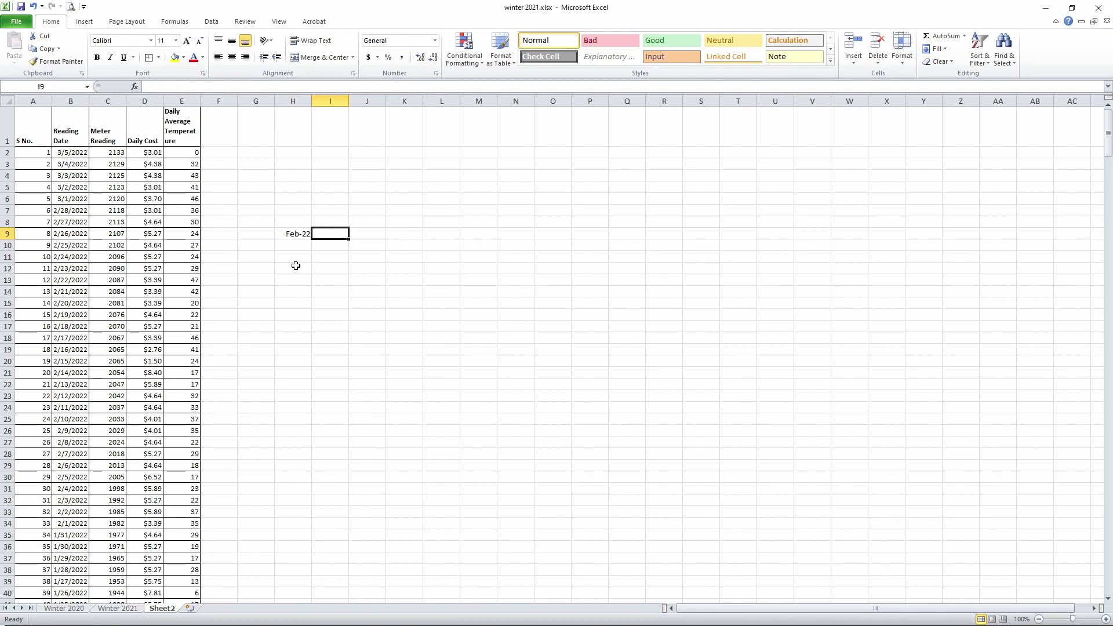
pyautogui.write('=sum(')
pyautogui.moveTo(152, 211); pyautogui.dragTo(154, 524)
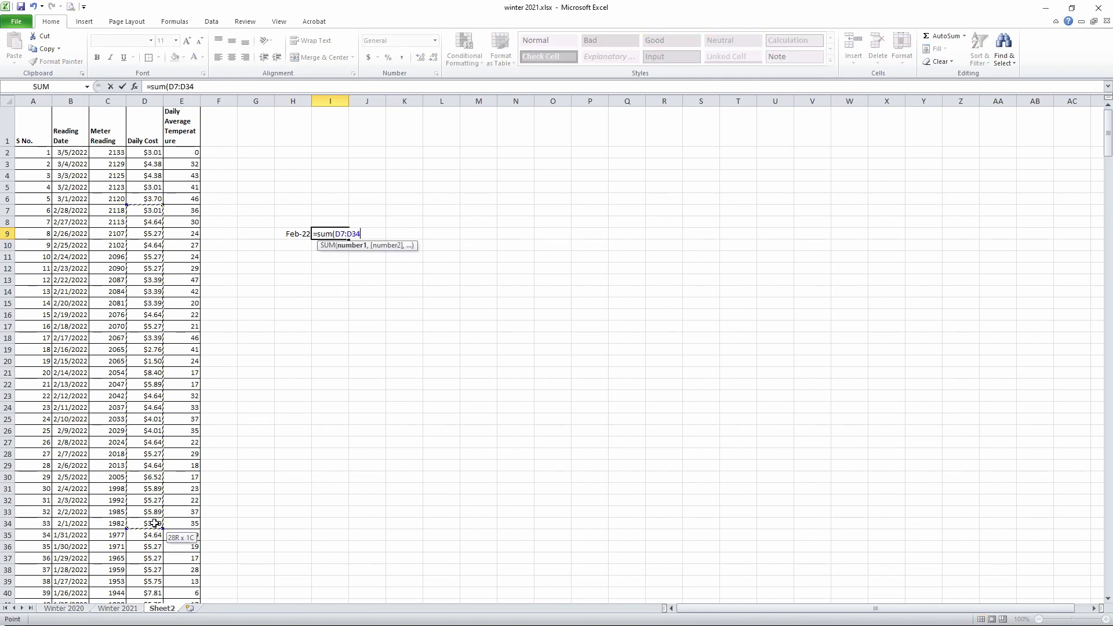
pyautogui.press('Return')
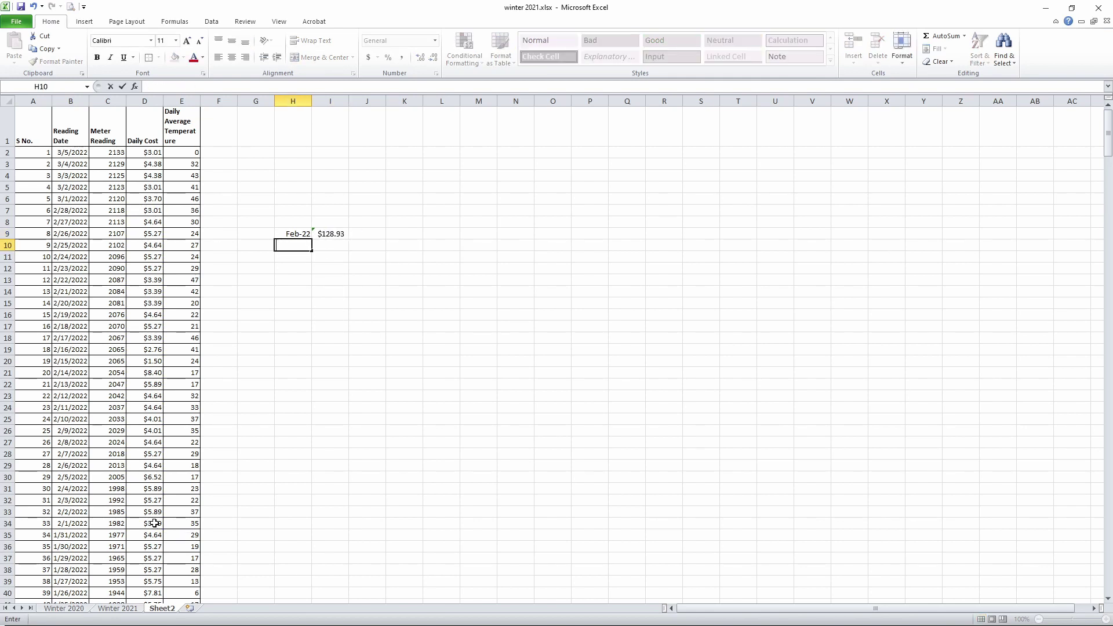
# - Type a January 2022 label, format column H as text, and tidy the month labels
pyautogui.write('1-Jan-22january 2022')
pyautogui.press('Return')
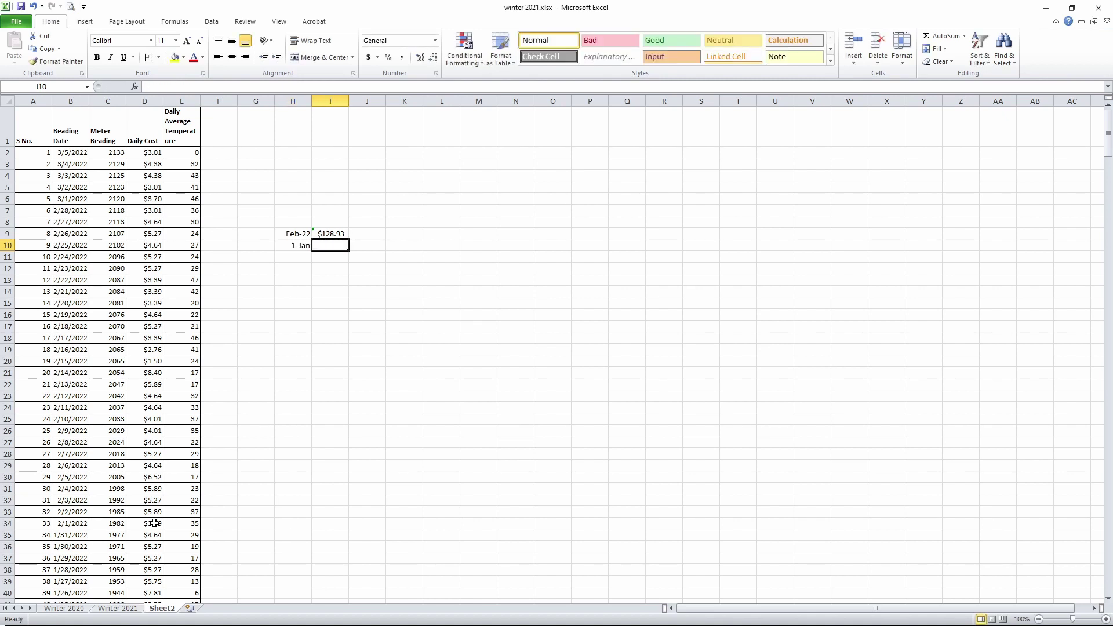
pyautogui.press('Up')
pyautogui.press('Up')
pyautogui.click(292, 101)
pyautogui.click(435, 40)
pyautogui.click(442, 313)
pyautogui.doubleClick(290, 232)
pyautogui.press('Return')
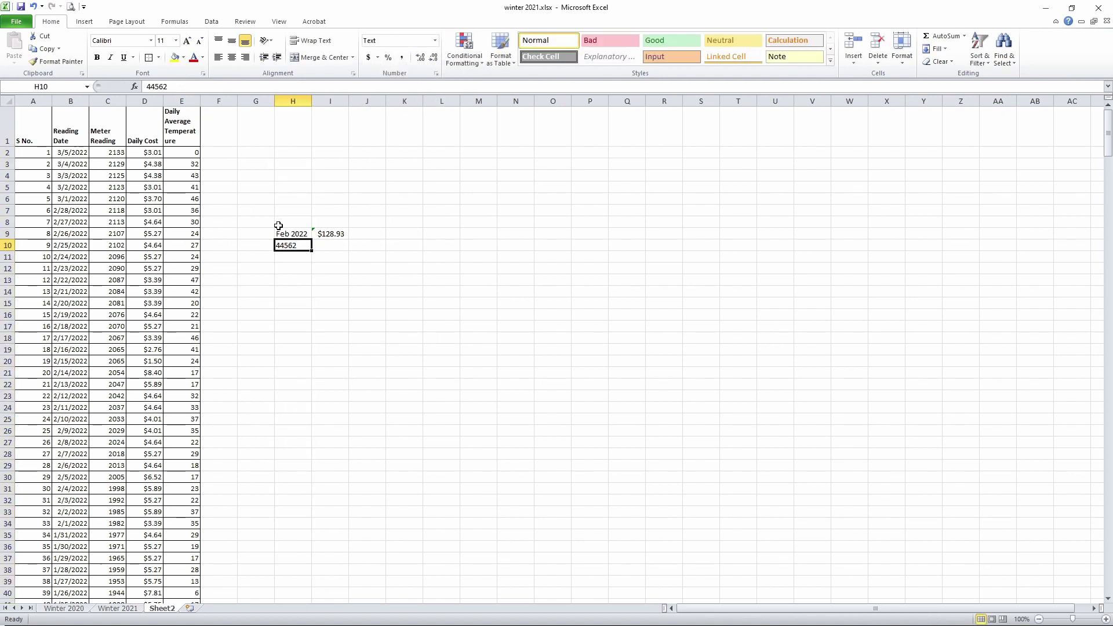
pyautogui.press('Delete')
# - Add a Dec. label and build the remaining monthly =SUM daily-cost formulas
pyautogui.click(294, 210)
pyautogui.write('Dec.')
pyautogui.press('Escape')
pyautogui.click(293, 234)
pyautogui.moveTo(312, 239); pyautogui.dragTo(312, 216)
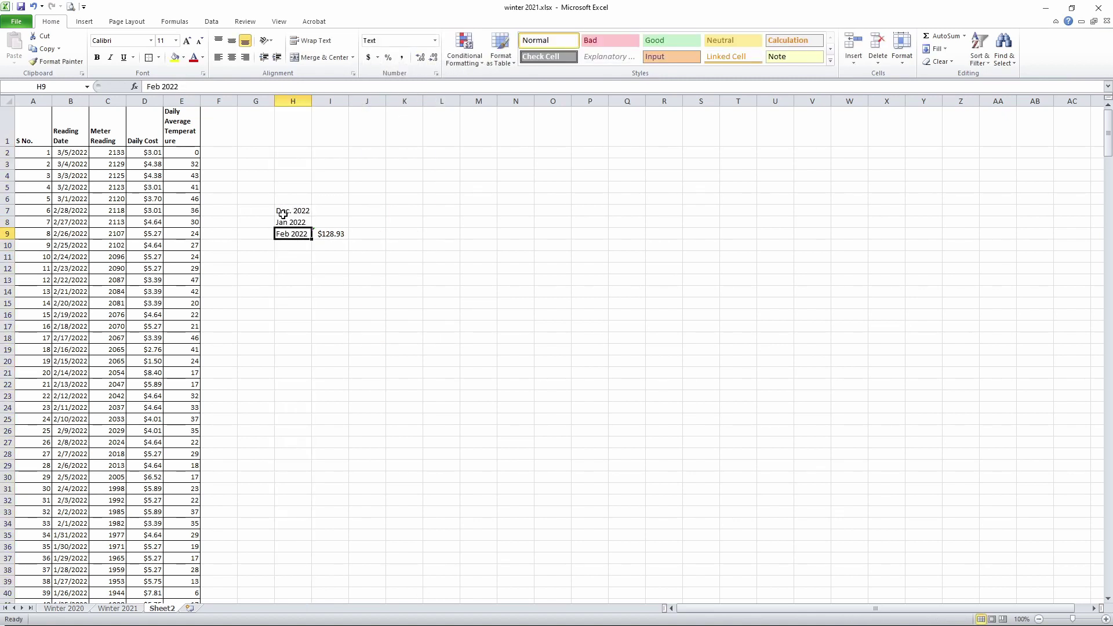
pyautogui.press('Right')
pyautogui.write('=s')
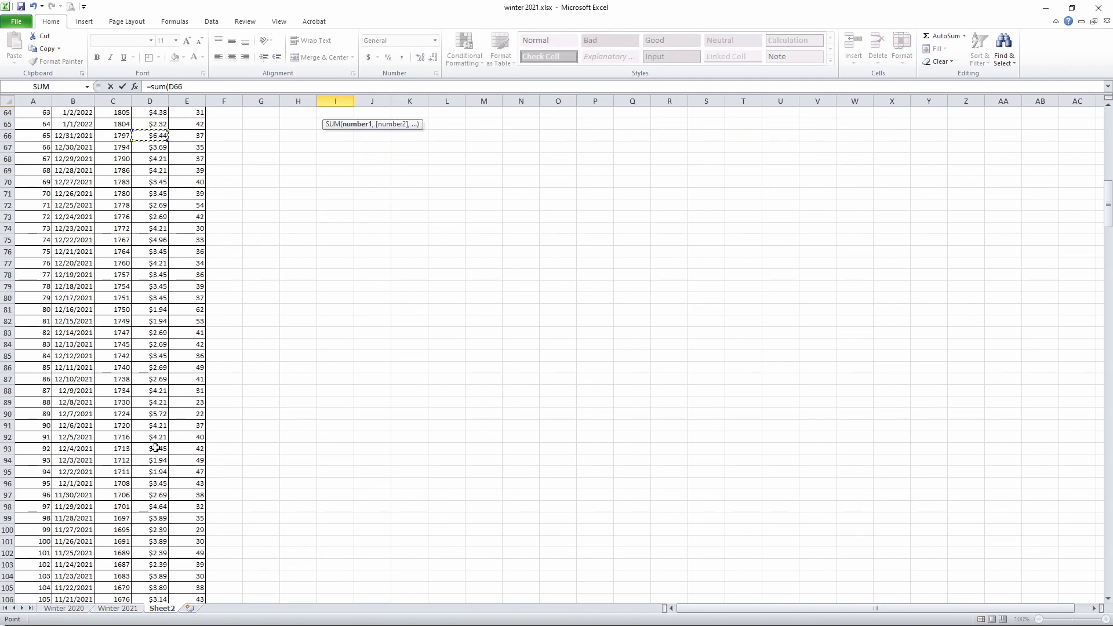
pyautogui.moveTo(142, 378); pyautogui.dragTo(143, 488)
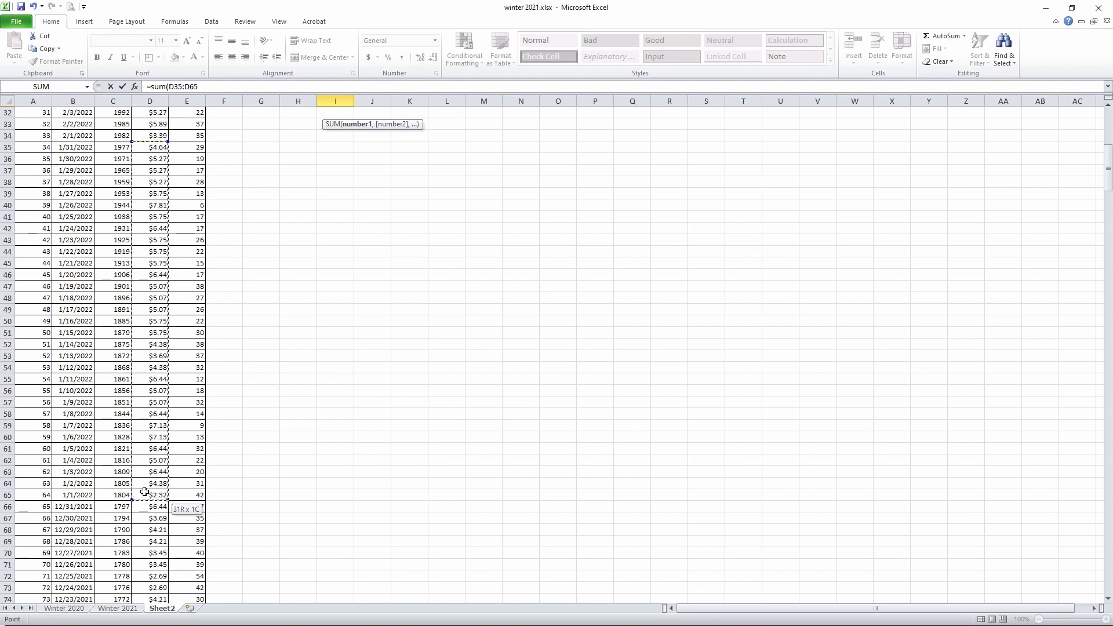
pyautogui.click(312, 259)
# - Add a Total label with =SUM of the three monthly costs, giving $409.35
pyautogui.write('Total')
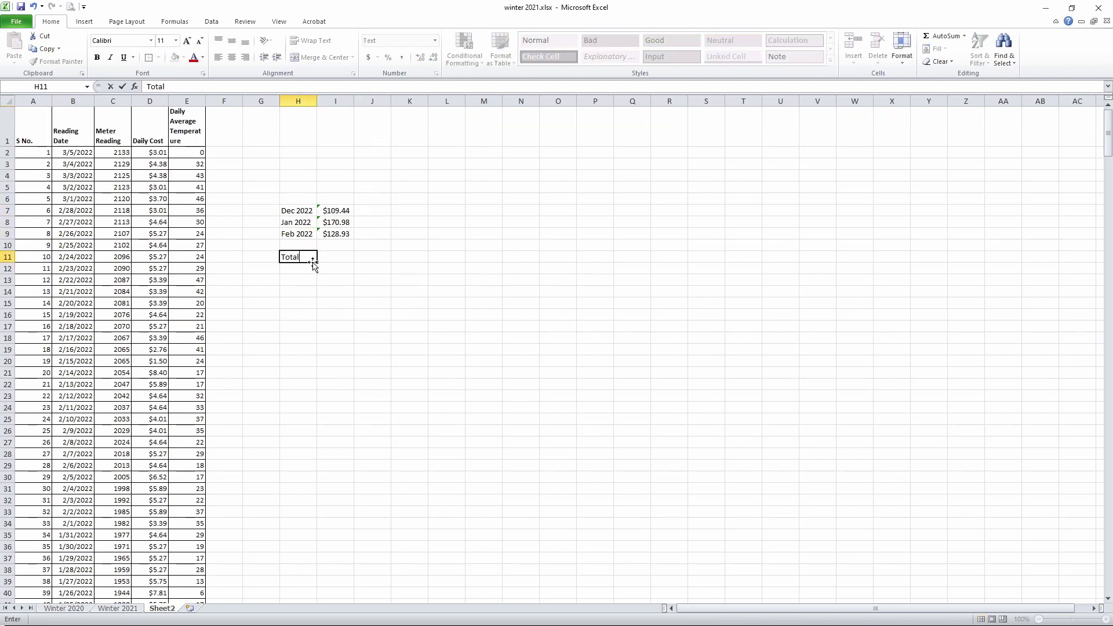
pyautogui.press('Tab')
pyautogui.write('=sum(')
pyautogui.moveTo(339, 206); pyautogui.dragTo(343, 233)
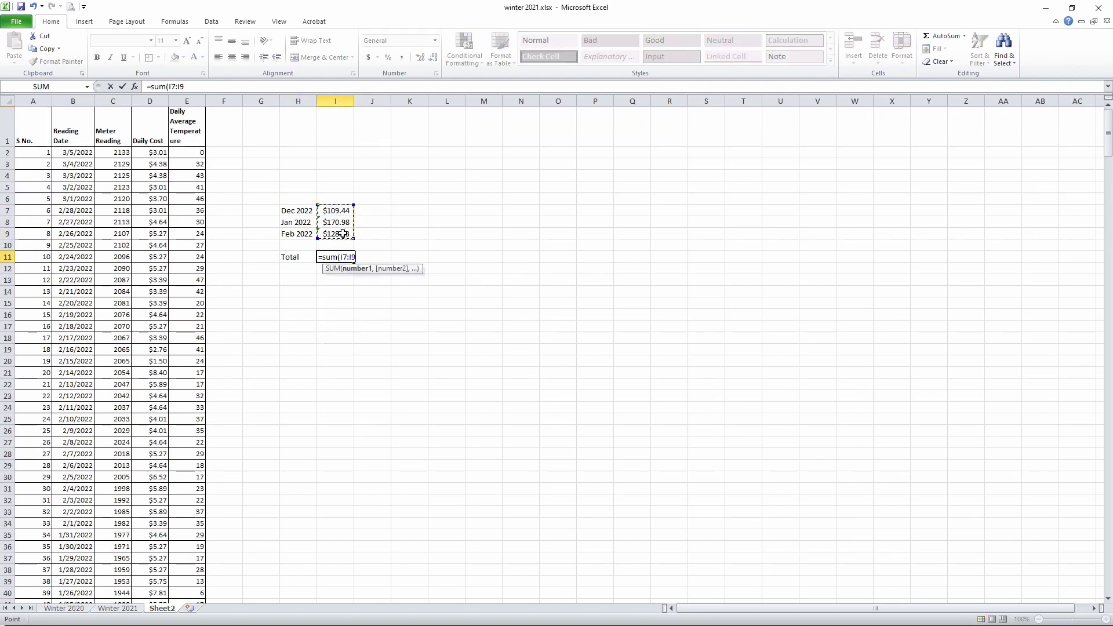
pyautogui.press('Return')
# - Add a right-aligned 'Without new insulation' label in H12
pyautogui.write('Without insulati')
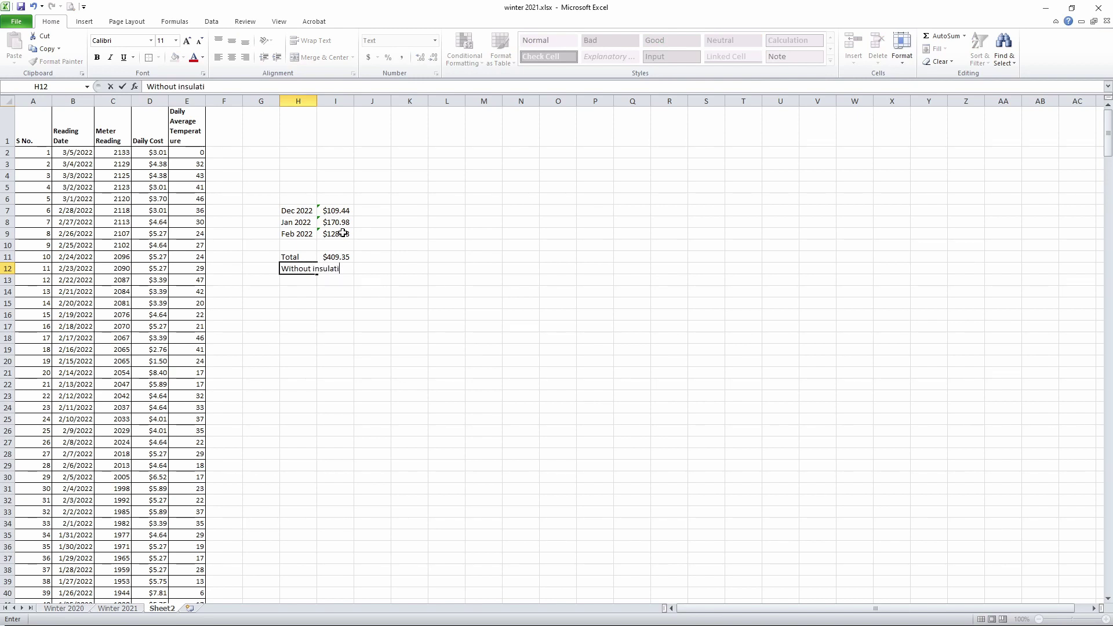
pyautogui.write('on')
pyautogui.hotkey('ctrl', 'Return')
pyautogui.click(185, 87)
pyautogui.write("ewn'")
pyautogui.hotkey('ctrl', 'Return')
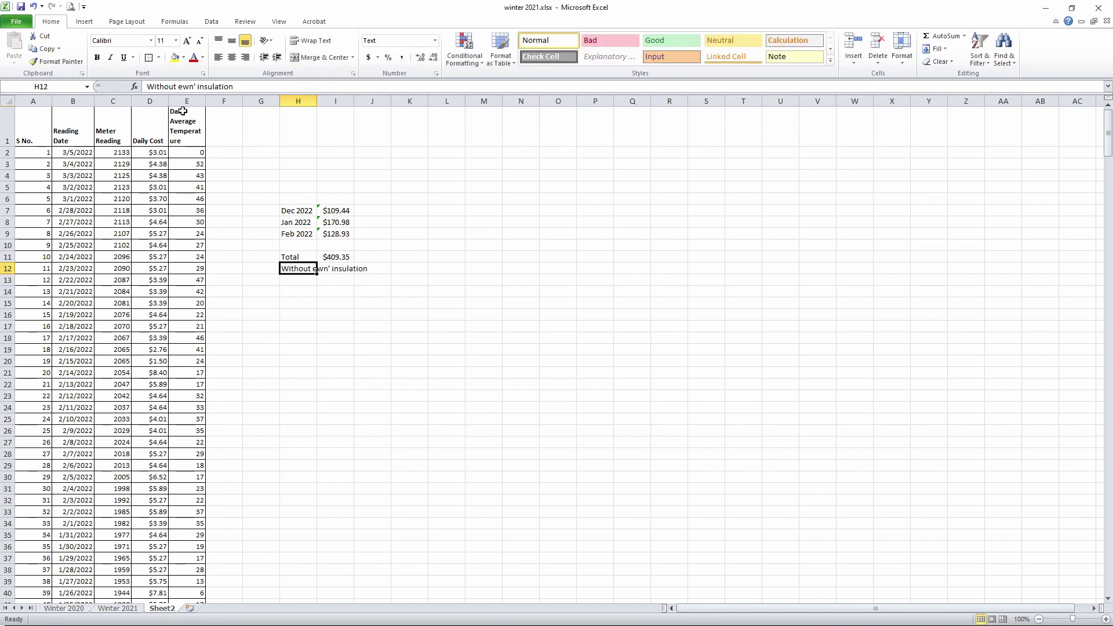
pyautogui.doubleClick(186, 87)
pyautogui.write('new')
pyautogui.hotkey('ctrl', 'Return')
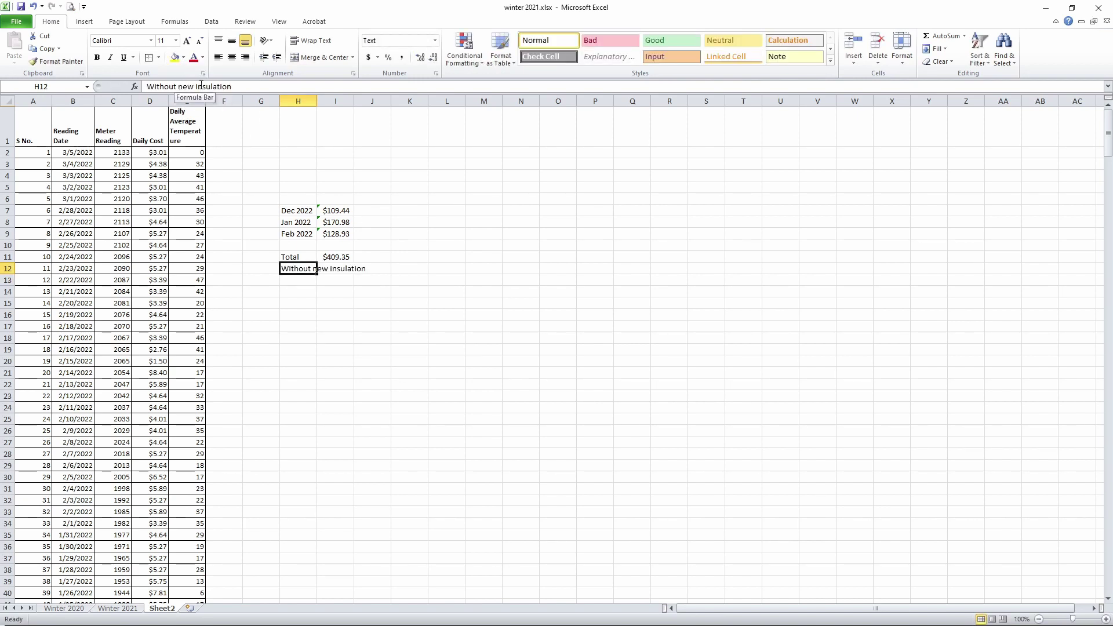
pyautogui.click(245, 57)
# - Enter =I11*'Winter 2021'!AF16/AF10 in I12, estimating $447.73 without insulation
pyautogui.click(349, 269)
pyautogui.write('=')
pyautogui.press('Up')
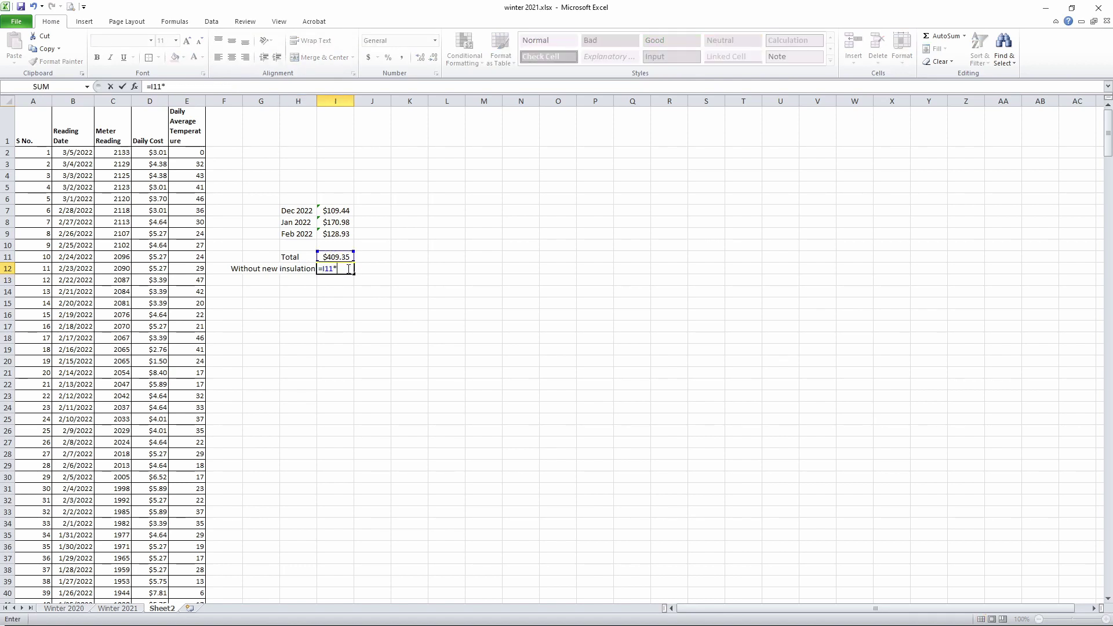
pyautogui.click(118, 608)
pyautogui.click(650, 287)
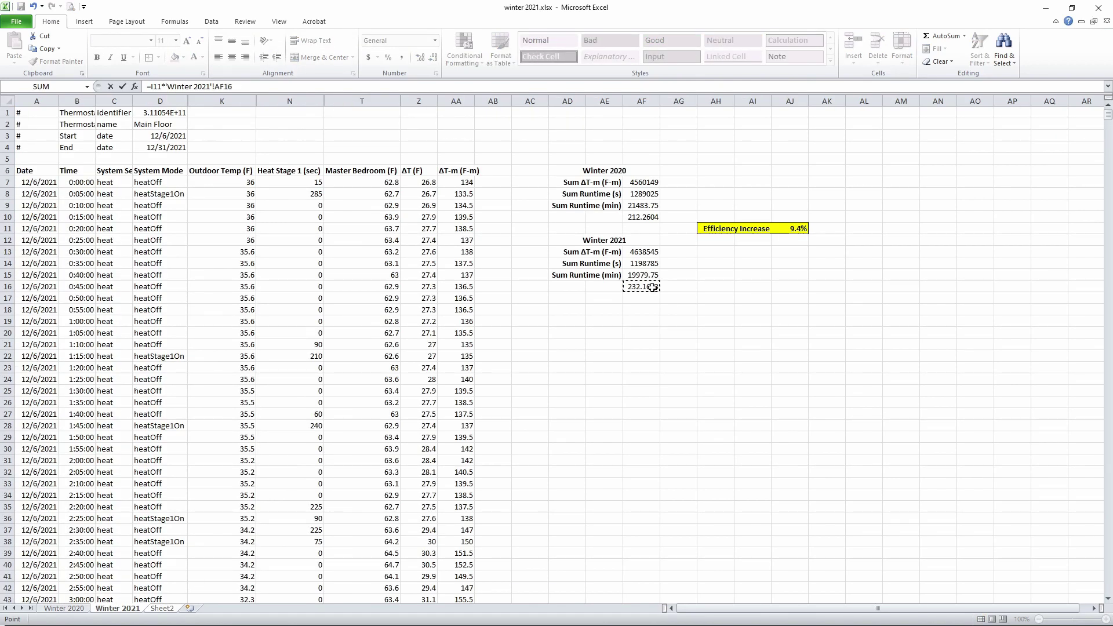
pyautogui.write('/')
pyautogui.click(644, 217)
pyautogui.press('Return')
# - Compute the difference =I12-I11 ($38.38) and move the result into I13
pyautogui.press('Up')
pyautogui.press('Right')
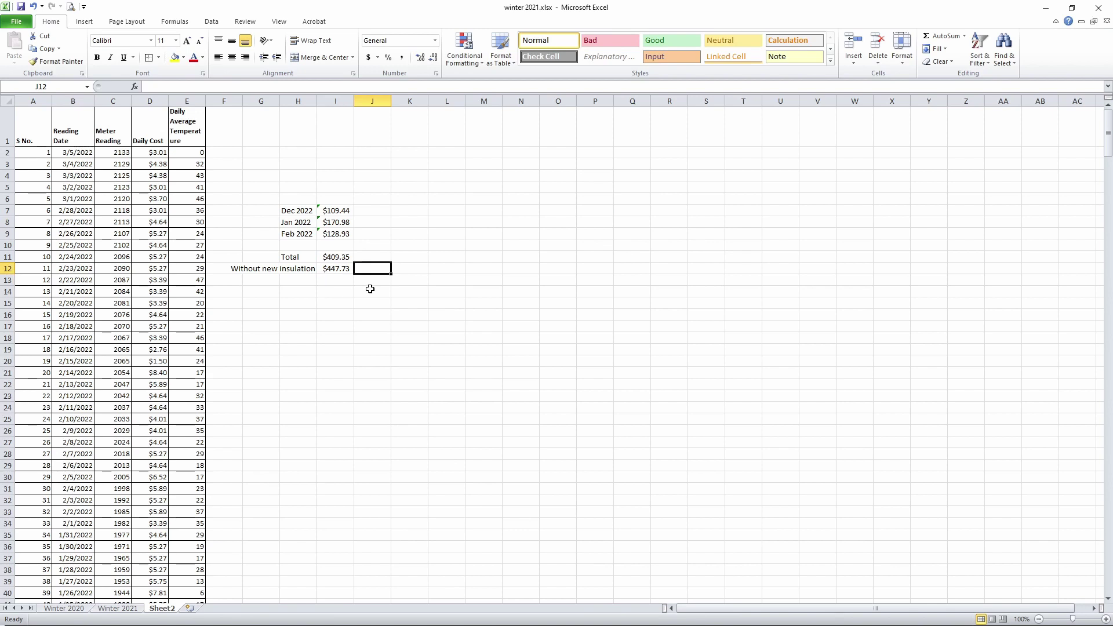
pyautogui.write('=')
pyautogui.press('Left')
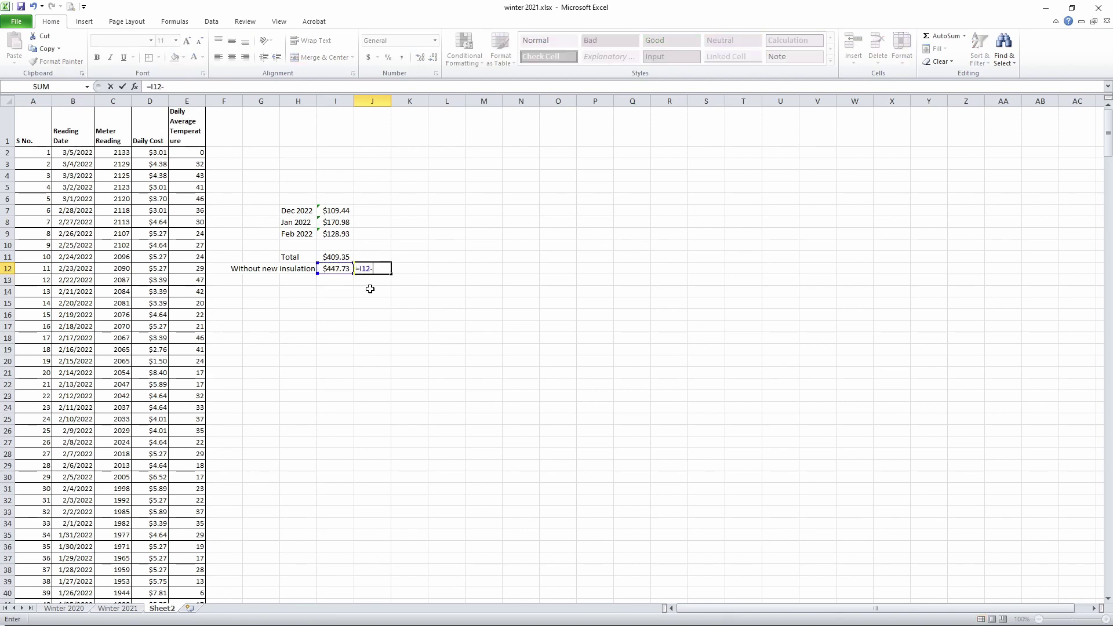
pyautogui.press('Up')
pyautogui.press('Return')
pyautogui.press('Up')
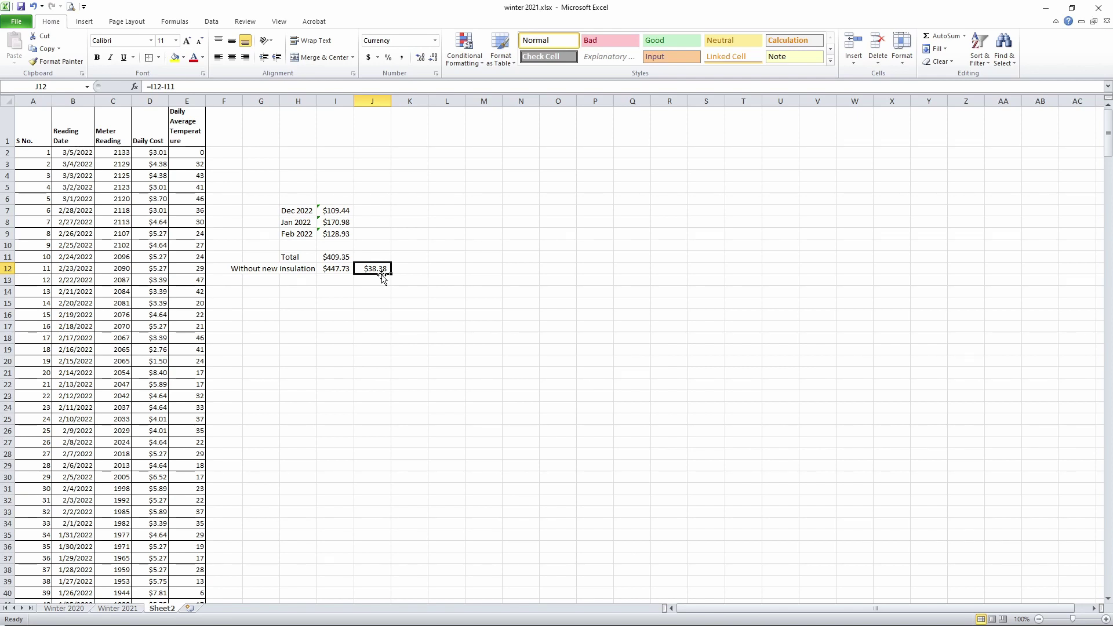
pyautogui.moveTo(382, 277); pyautogui.dragTo(344, 288)
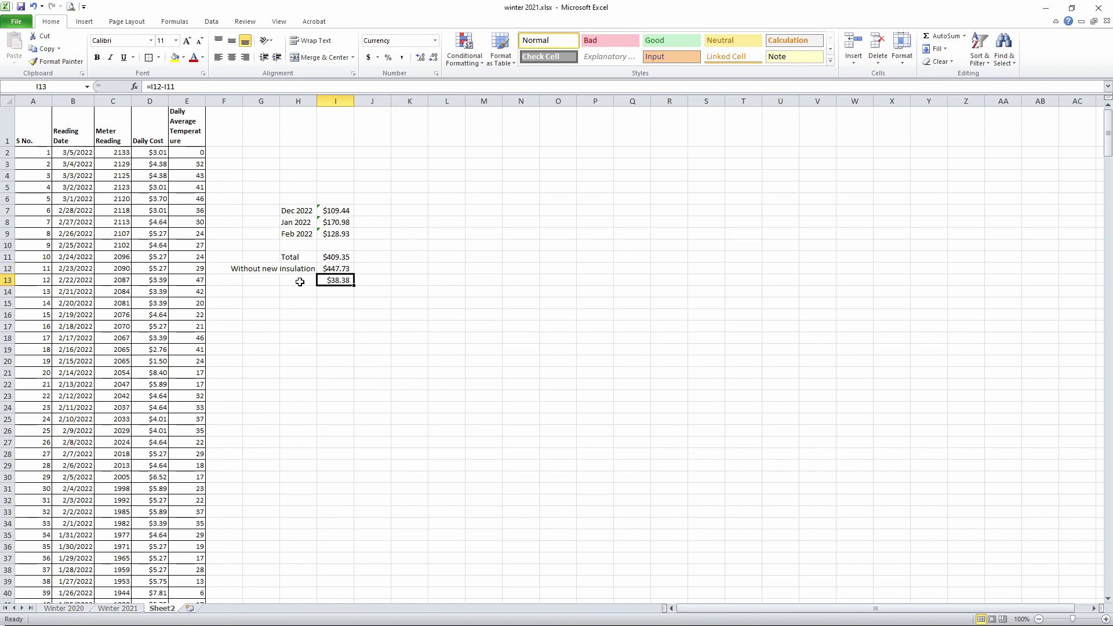
# - Add a right-aligned Difference label in H13
pyautogui.click(297, 282)
pyautogui.write('Differe')
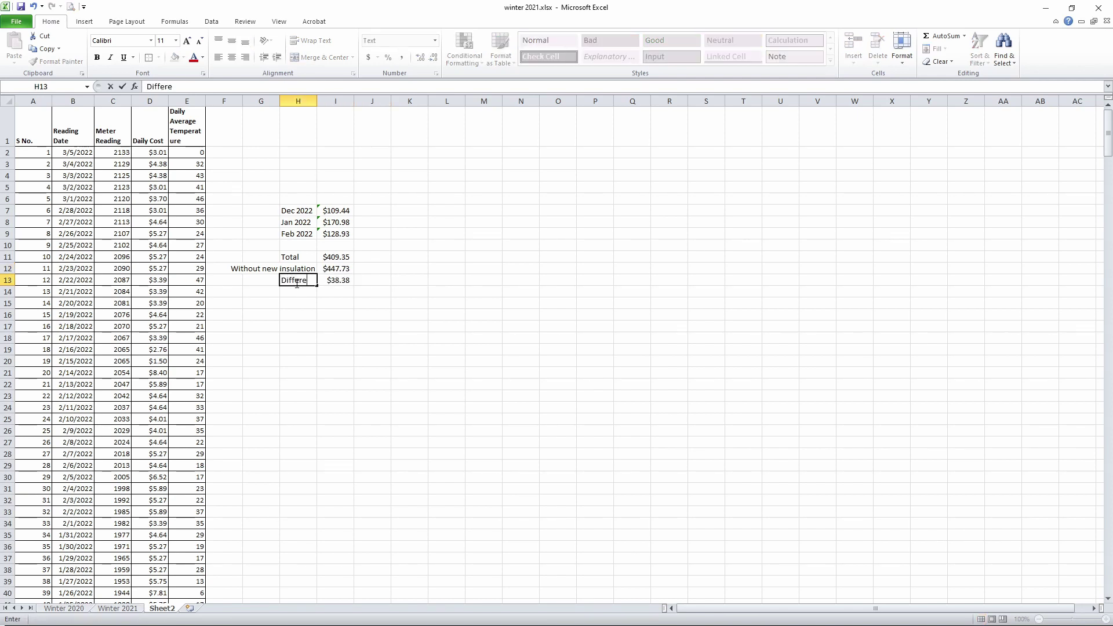
pyautogui.write("nce'")
pyautogui.press('Return')
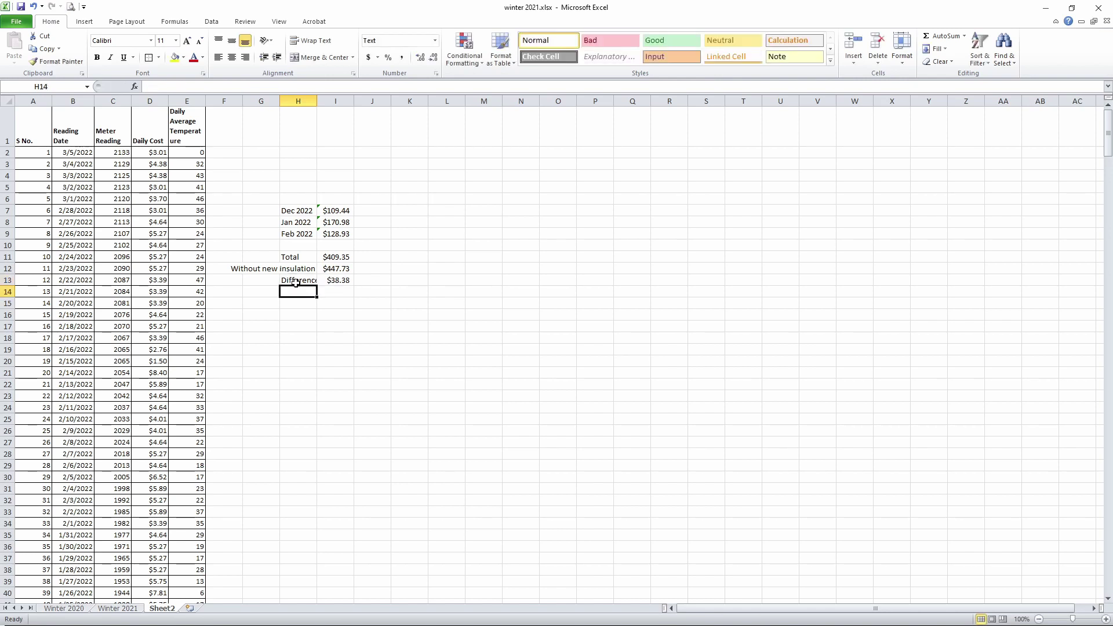
pyautogui.press('Up')
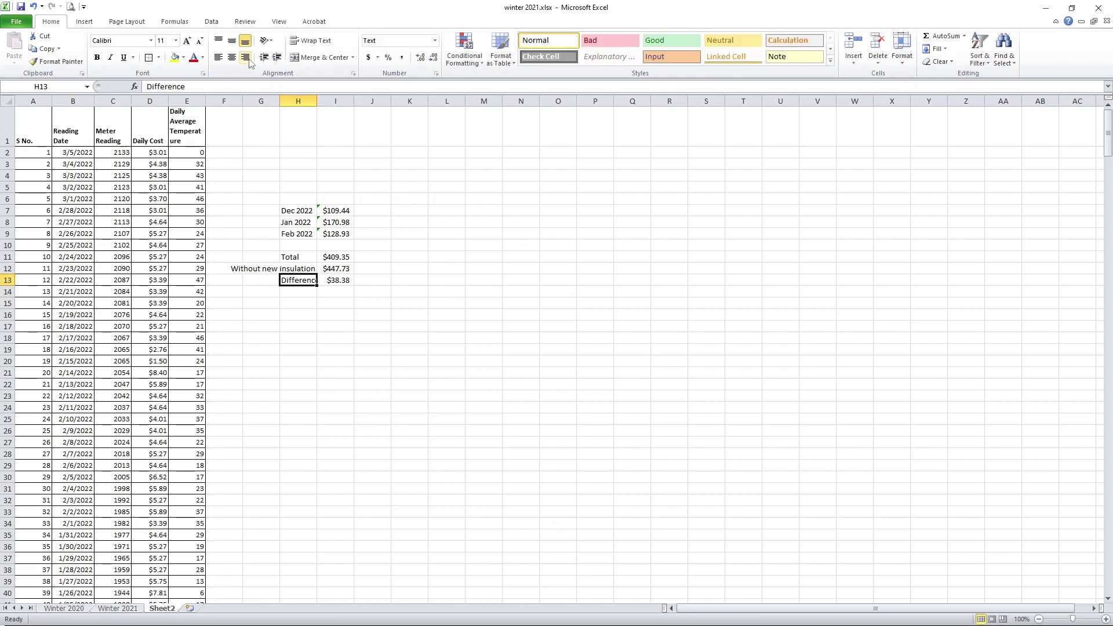
pyautogui.click(246, 57)
# - Bold the H7:H13 summary labels and fill the G13:I13 Difference row yellow
pyautogui.moveTo(305, 206); pyautogui.dragTo(299, 282)
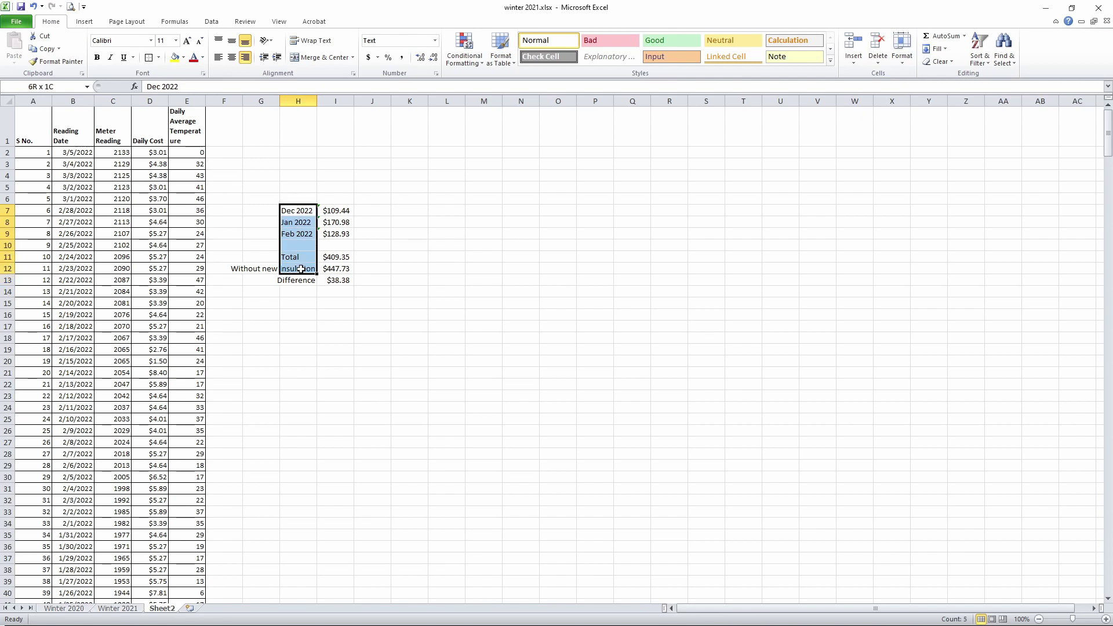
pyautogui.click(97, 57)
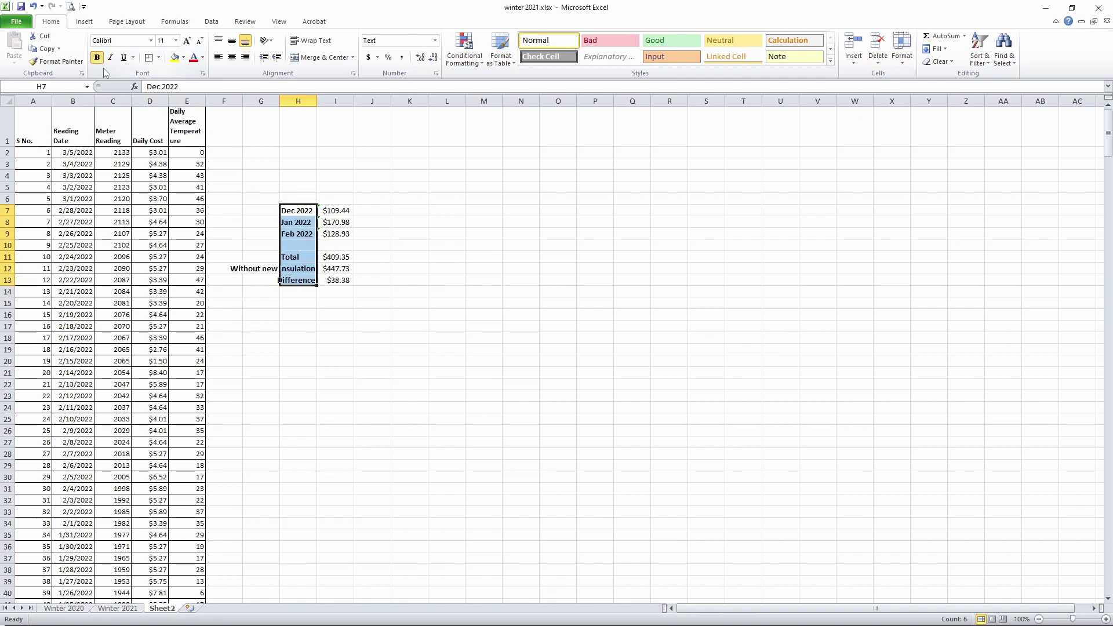
pyautogui.click(337, 281)
pyautogui.moveTo(334, 280); pyautogui.dragTo(260, 281)
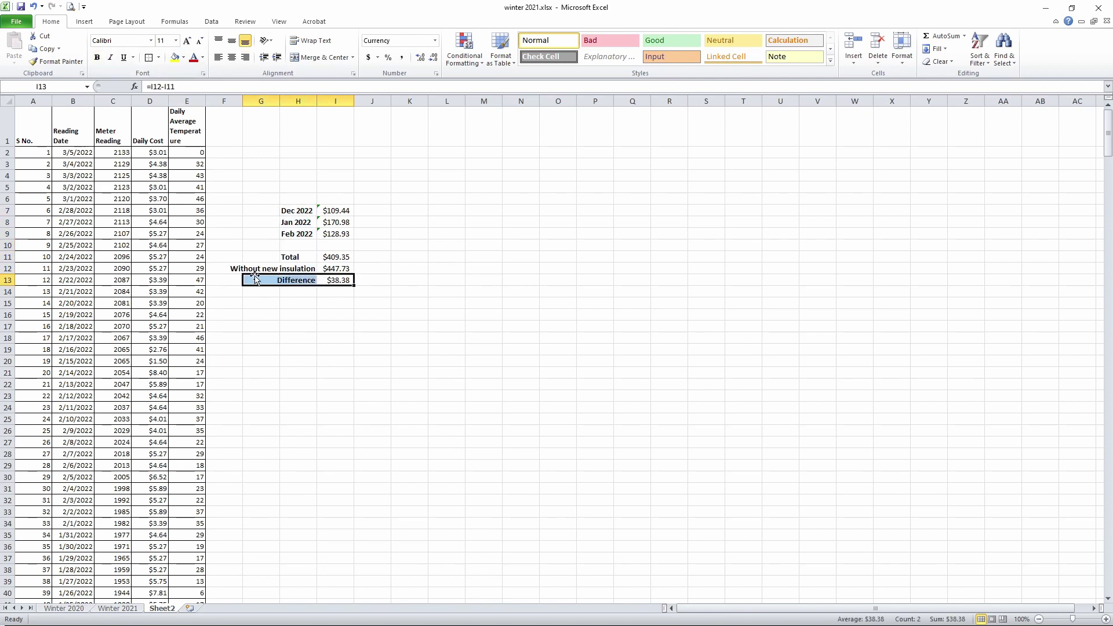
pyautogui.click(175, 57)
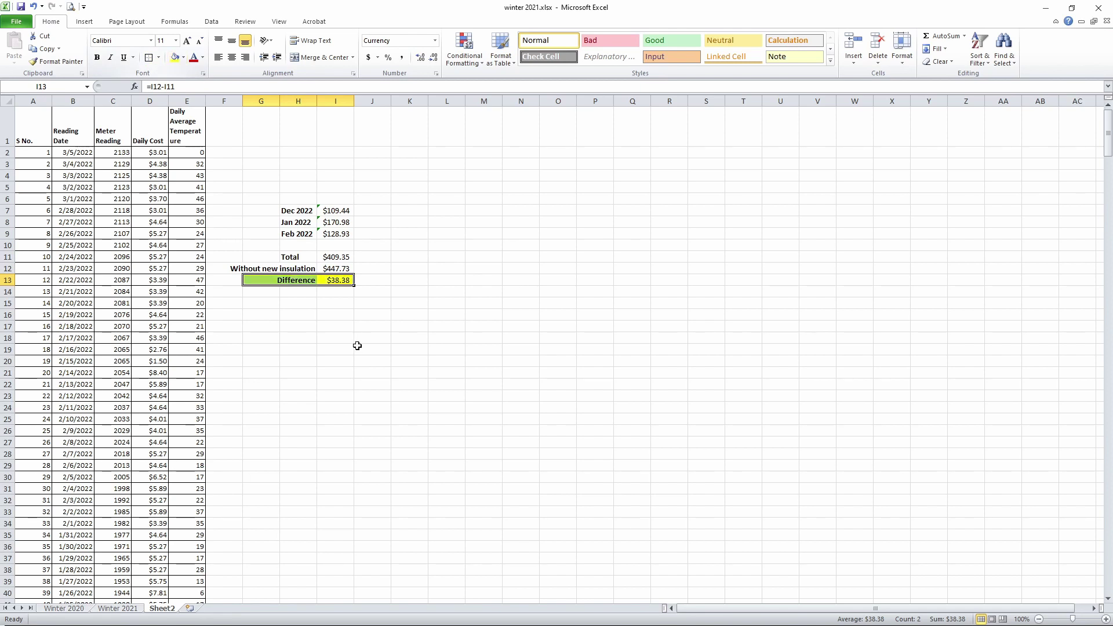
pyautogui.click(334, 325)
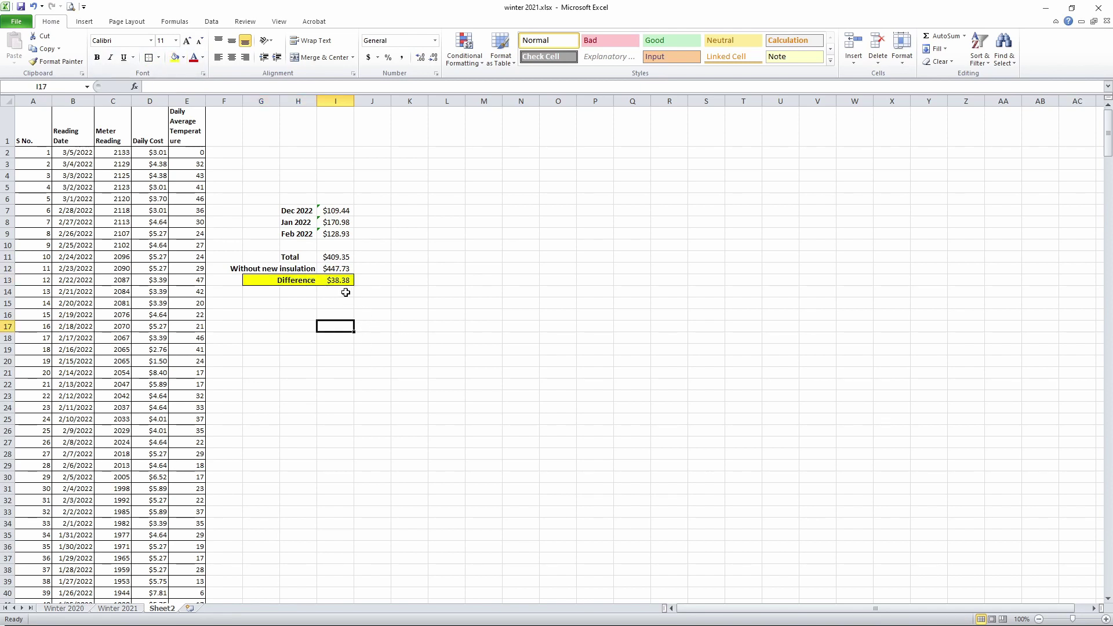
pyautogui.click(342, 281)
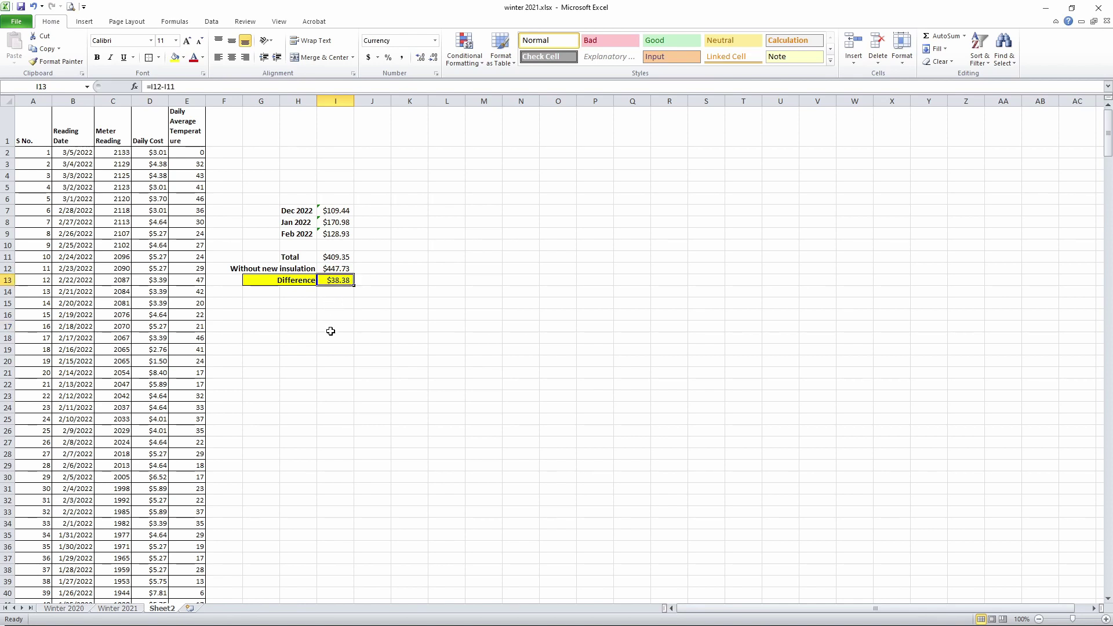